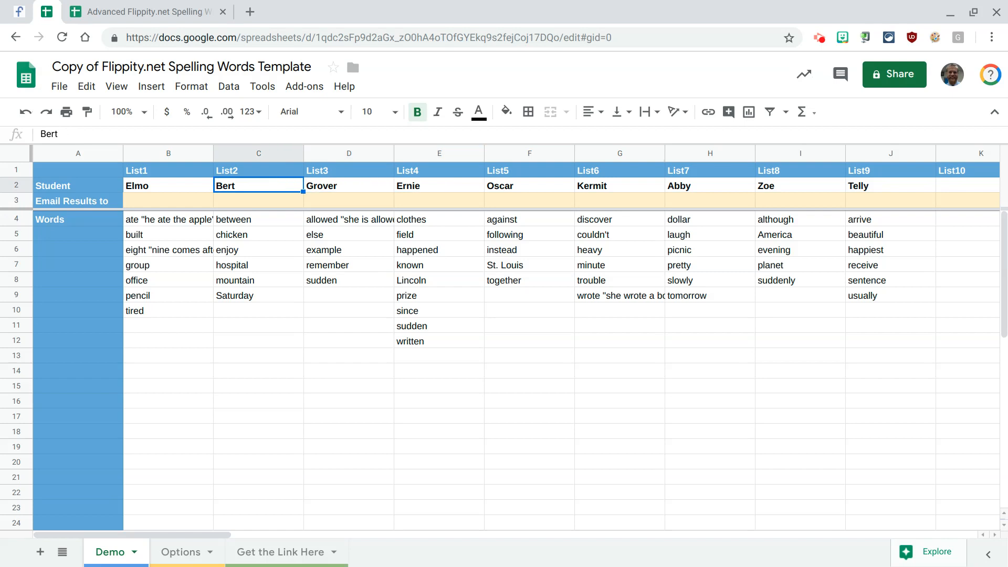
- Examine the student spelling word lists in the Demo sheet, going through the words in the List1 column
{"action": "key", "text": "Down"}
{"action": "key", "text": "Down"}
{"action": "key", "text": "Down"}
{"action": "key", "text": "Down"}
{"action": "key", "text": "Down"}
{"action": "key", "text": "Down"}
{"action": "key", "text": "Down"}
{"action": "key", "text": "Down"}
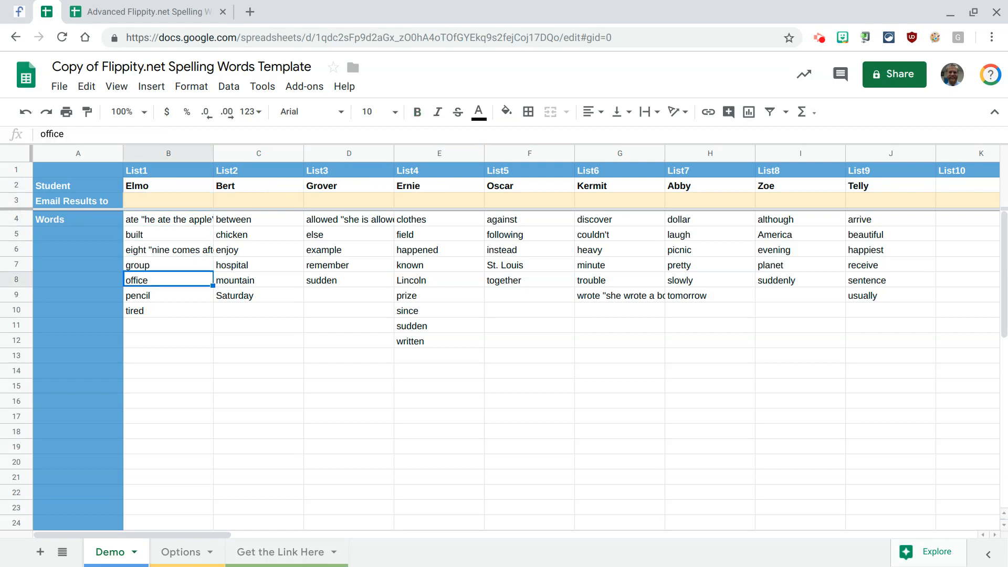
{"action": "key", "text": "Up"}
{"action": "key", "text": "Up"}
{"action": "key", "text": "Up"}
{"action": "key", "text": "Up"}
{"action": "key", "text": "Up"}
{"action": "key", "text": "Up"}
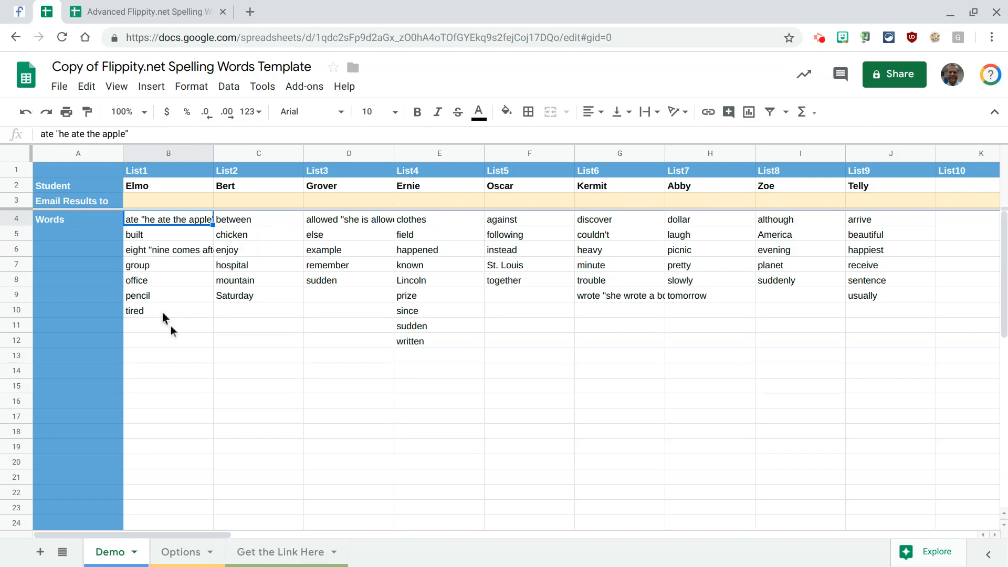
- Preview Ernie's list on the linked Flippity Spelling Words page, close it, and select the List1 email results cell in the Demo sheet
{"action": "left_click", "coordinate": [268, 556]}
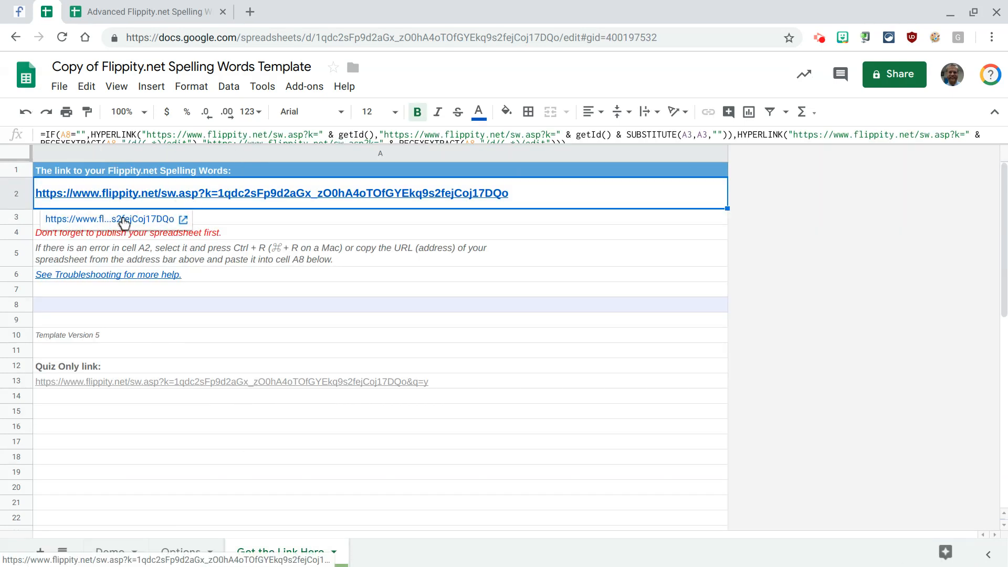
{"action": "left_click", "coordinate": [124, 220]}
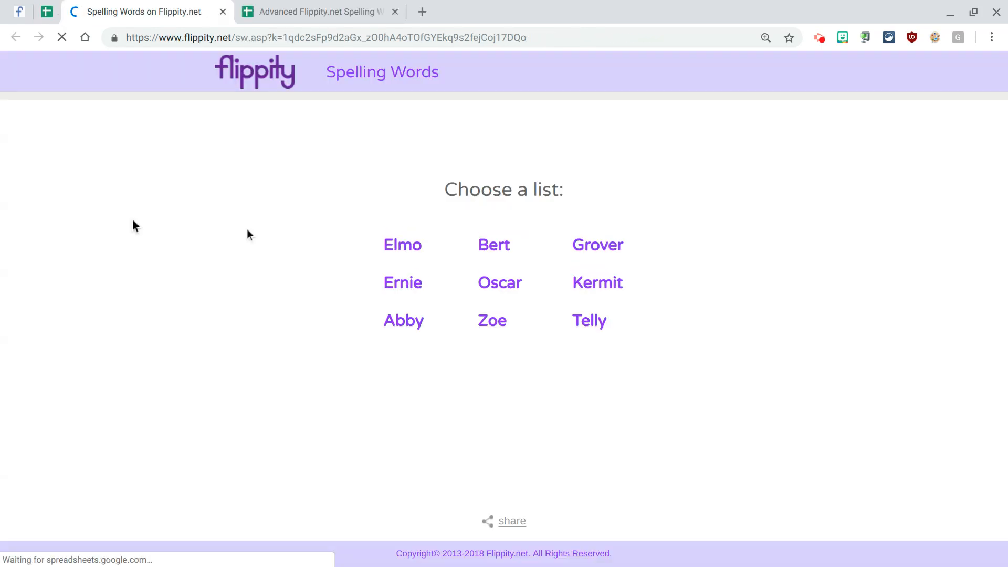
{"action": "left_click", "coordinate": [405, 284]}
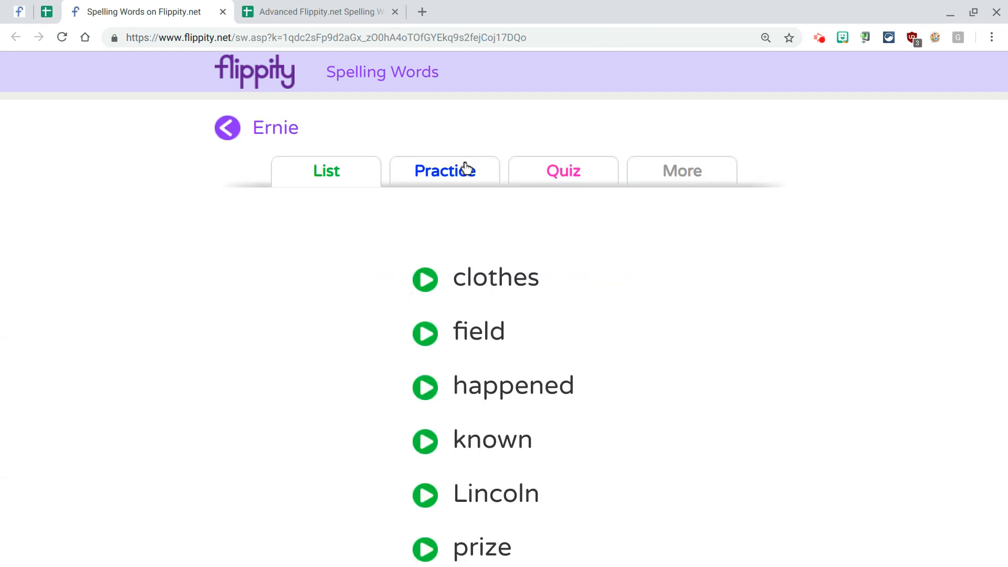
{"action": "left_click", "coordinate": [222, 12]}
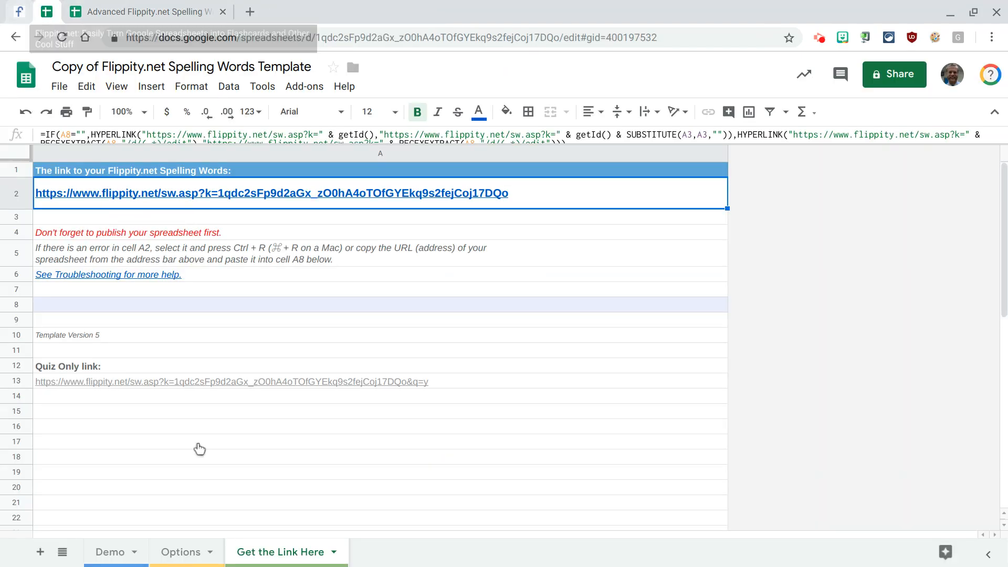
{"action": "left_click", "coordinate": [118, 551]}
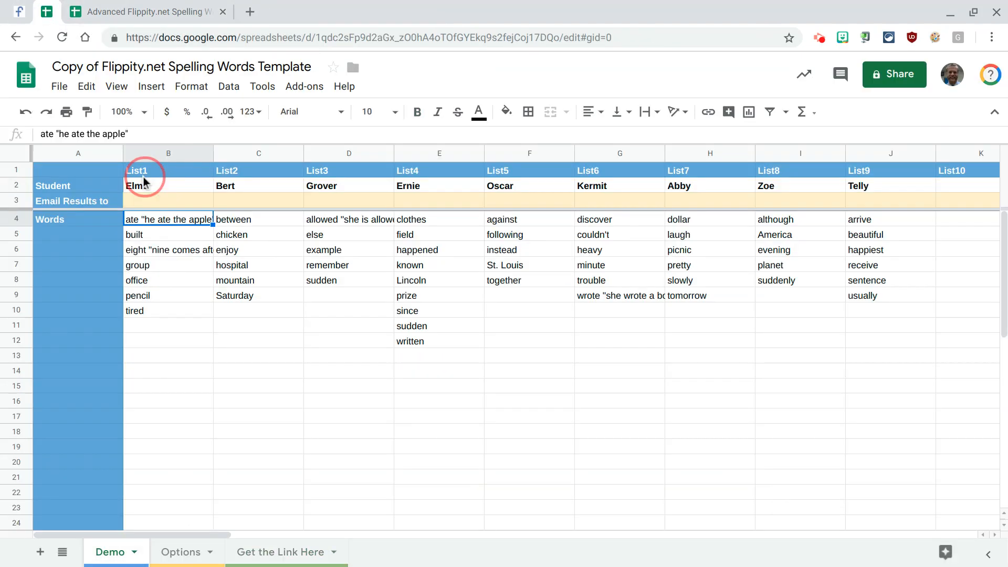
{"action": "left_click", "coordinate": [157, 202]}
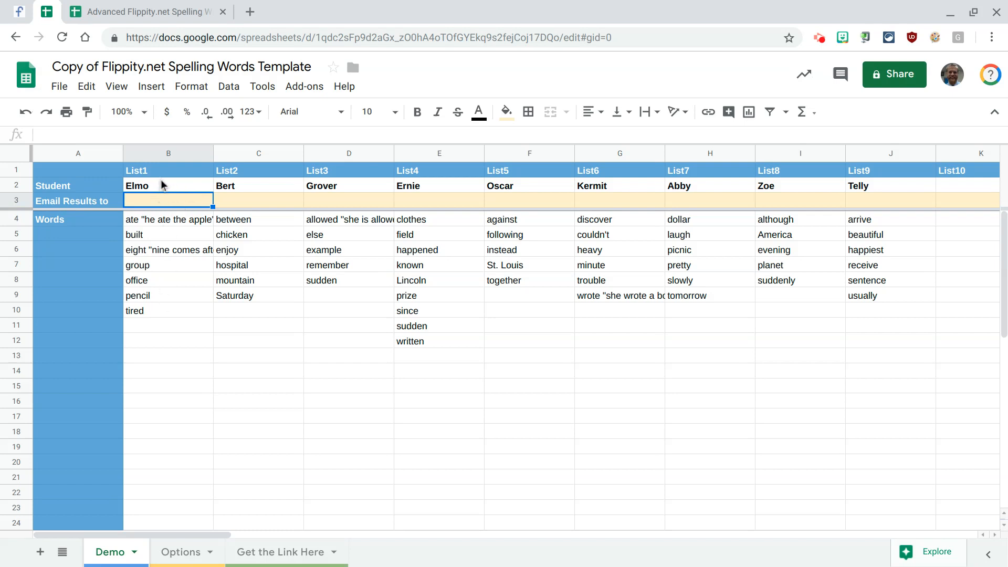
- Switch to the Advanced Flippity.net Spelling Words spreadsheet and examine the first two word columns in its Lists sheet
{"action": "left_click", "coordinate": [135, 6]}
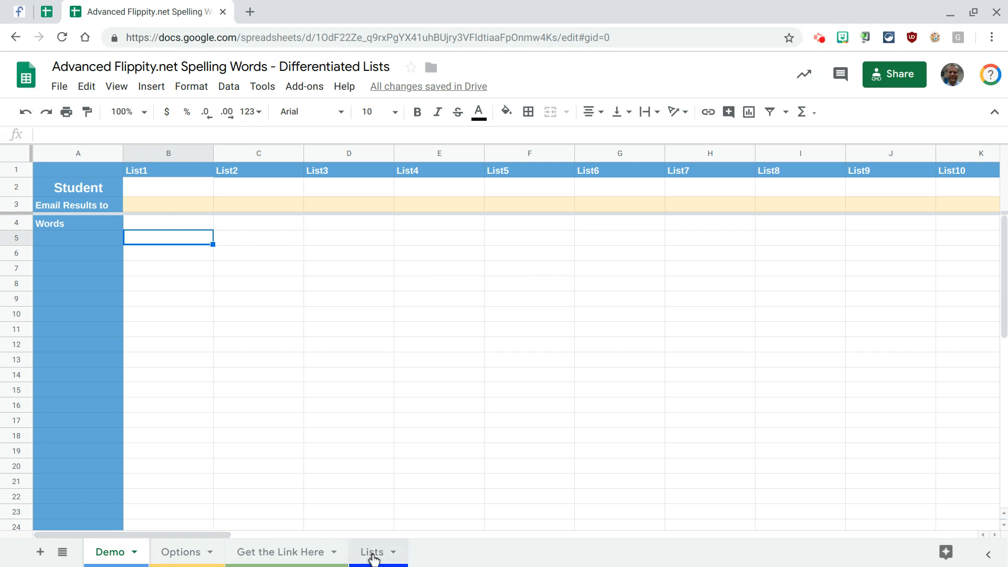
{"action": "left_click", "coordinate": [373, 554]}
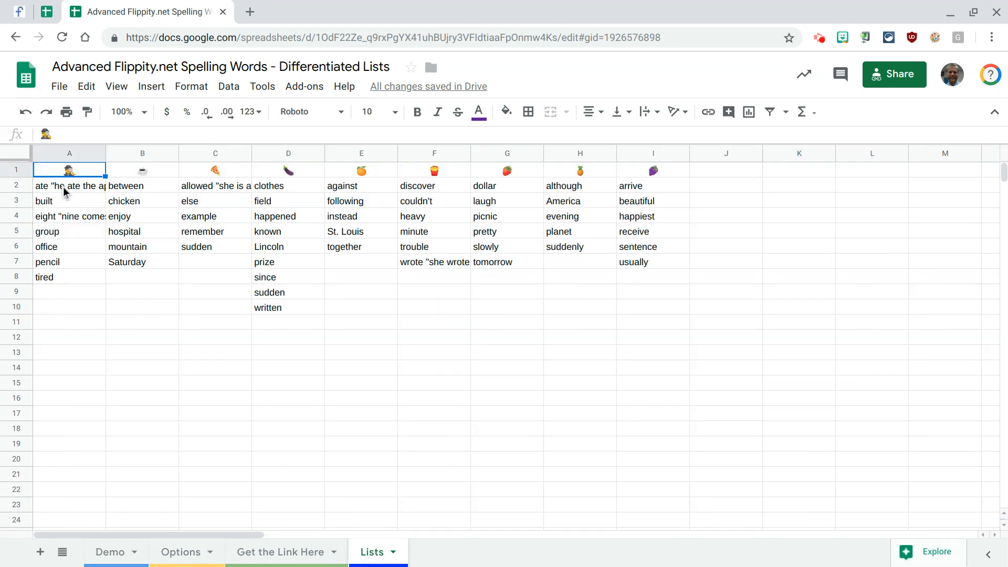
{"action": "left_click_drag", "start_coordinate": [64, 190], "coordinate": [64, 287]}
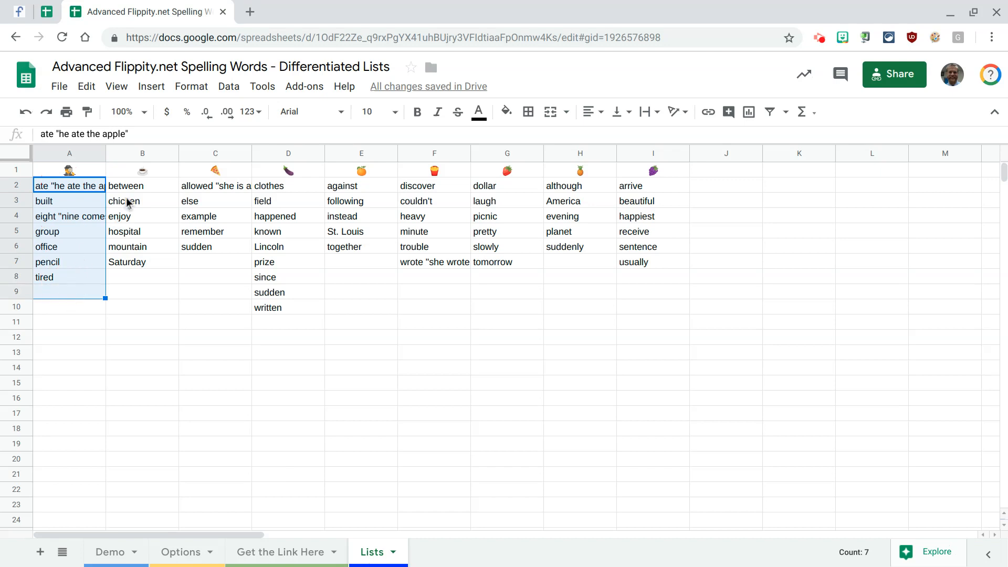
{"action": "left_click_drag", "start_coordinate": [131, 189], "coordinate": [129, 288]}
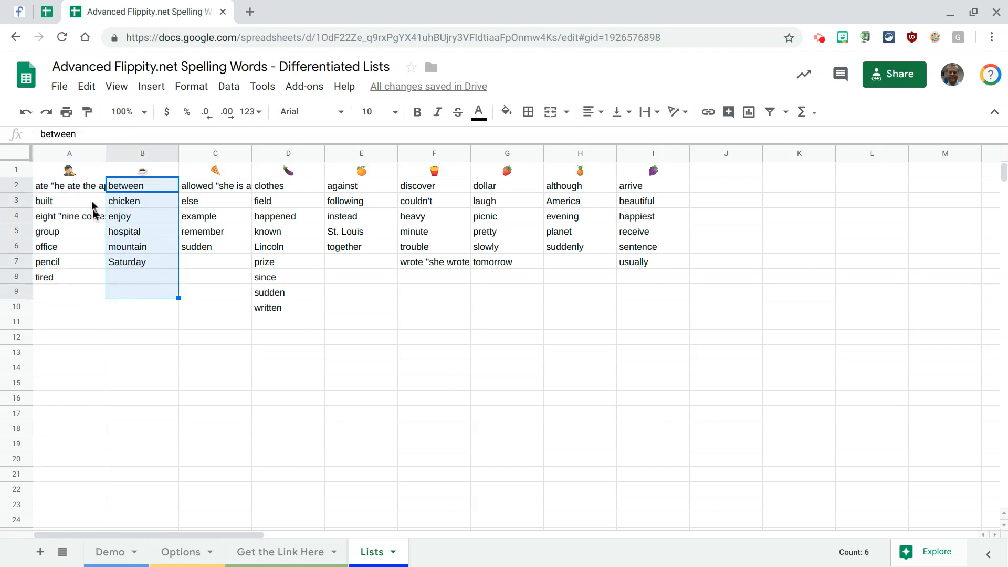
- Review the emoji headings across row 1 of the Lists sheet, from column A to column I and back
{"action": "left_click", "coordinate": [86, 174]}
{"action": "key", "text": "Right"}
{"action": "key", "text": "Right"}
{"action": "key", "text": "Right"}
{"action": "key", "text": "Right"}
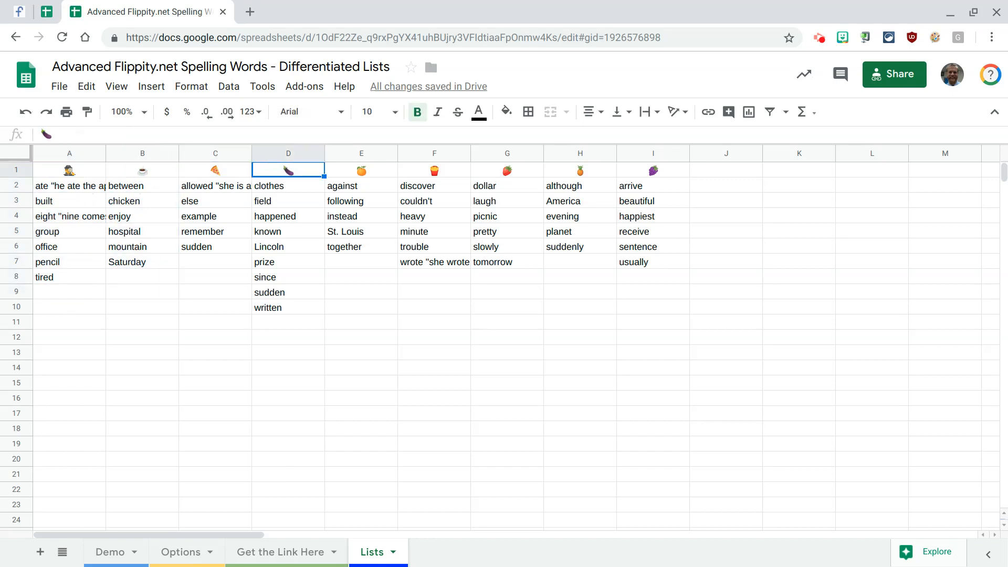
{"action": "key", "text": "Right"}
{"action": "key", "text": "Right"}
{"action": "key", "text": "Right"}
{"action": "key", "text": "Right"}
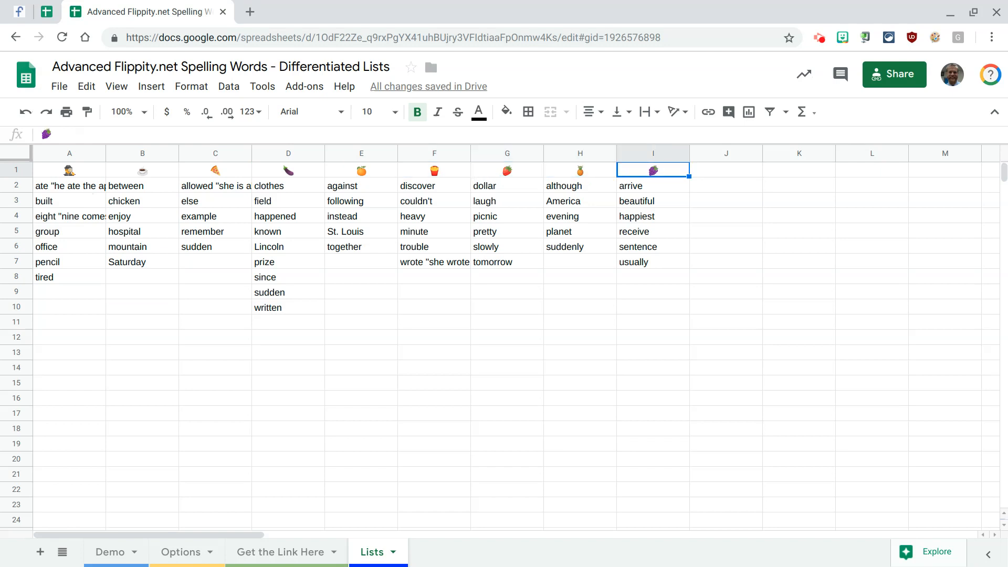
{"action": "key", "text": "Left"}
{"action": "key", "text": "Left"}
{"action": "key", "text": "Left"}
{"action": "key", "text": "Left"}
{"action": "key", "text": "Left"}
{"action": "key", "text": "Left"}
{"action": "key", "text": "Left"}
{"action": "key", "text": "Left"}
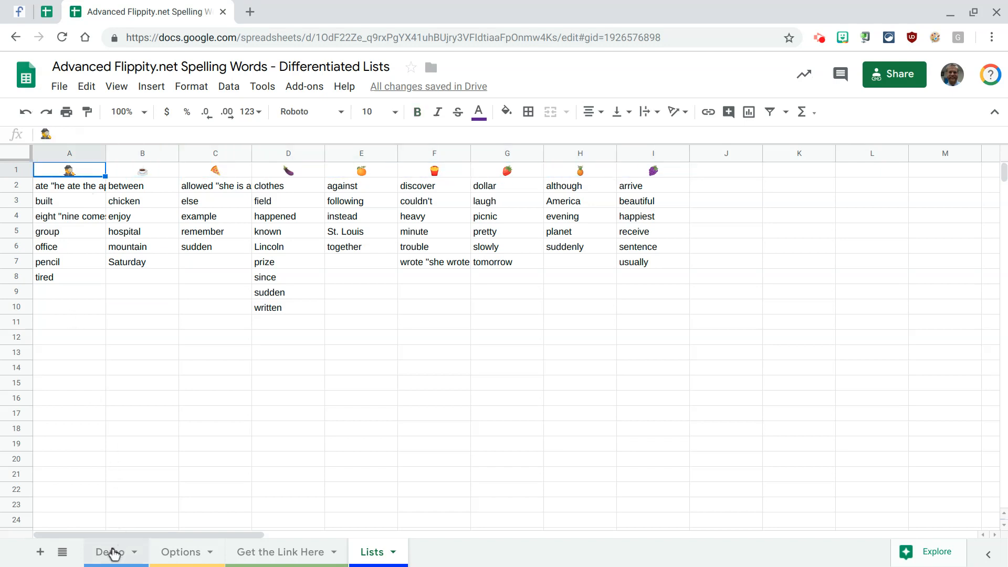
- Open the data validation settings for the Student cells B2:AY2 in the Demo sheet
{"action": "left_click", "coordinate": [114, 554]}
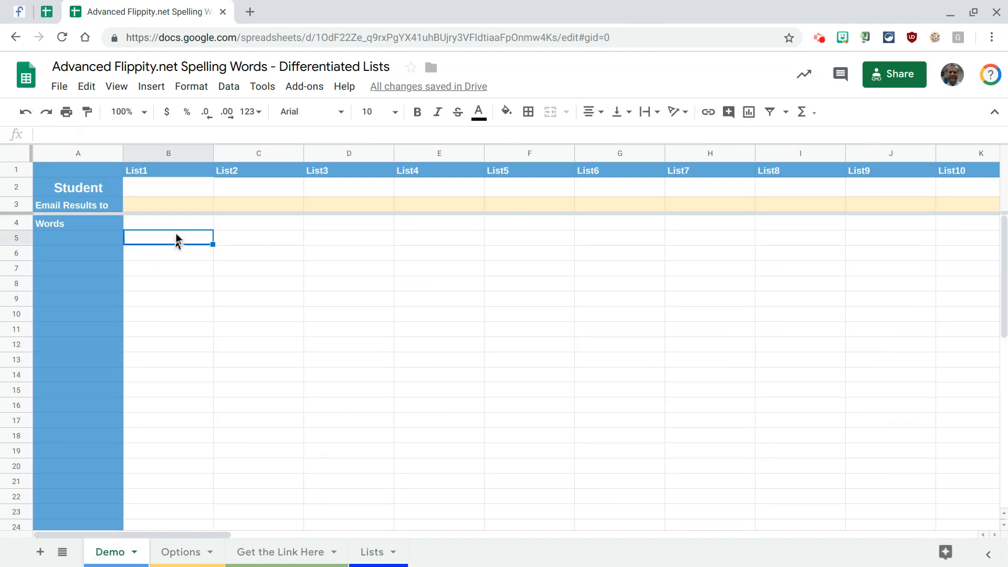
{"action": "left_click", "coordinate": [176, 187]}
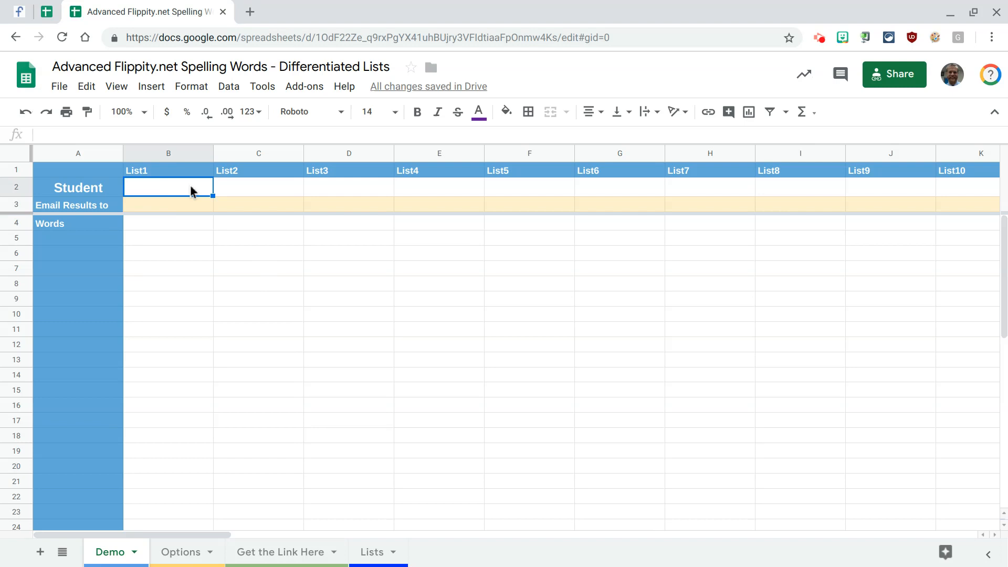
{"action": "key", "text": "ctrl+shift+Right"}
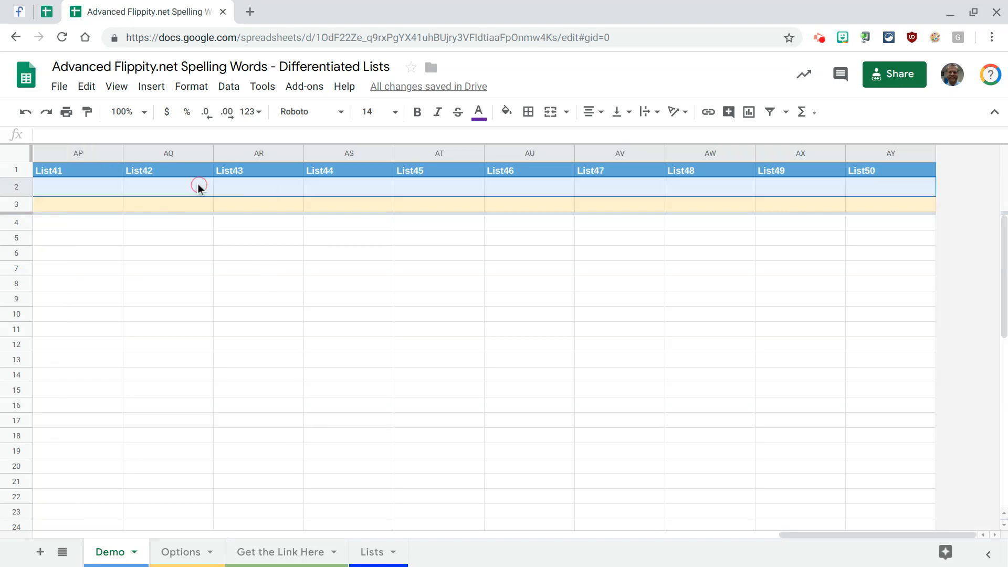
{"action": "right_click", "coordinate": [198, 185]}
{"action": "scroll", "coordinate": [270, 402], "scroll_direction": "down", "scroll_amount": 3}
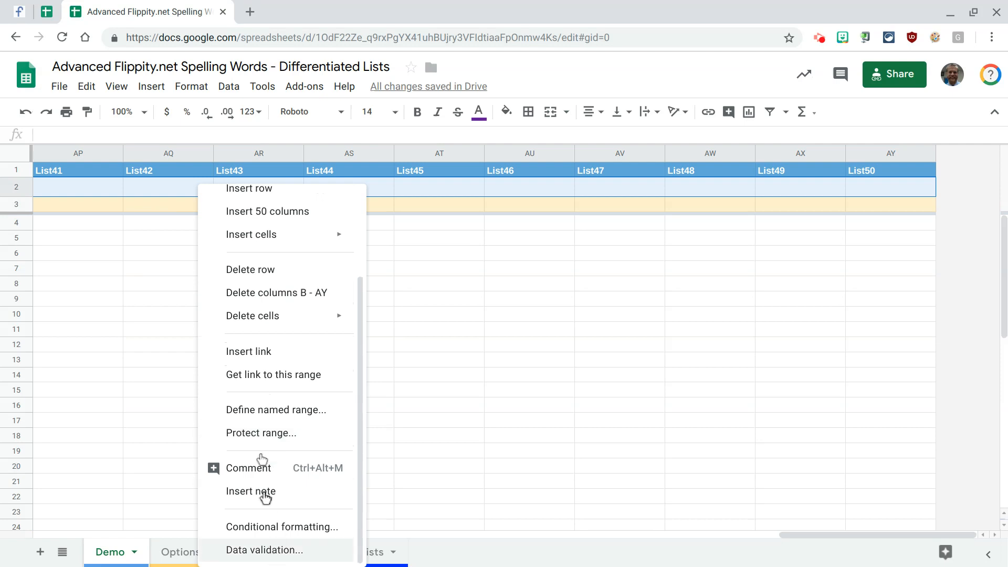
{"action": "left_click", "coordinate": [231, 86]}
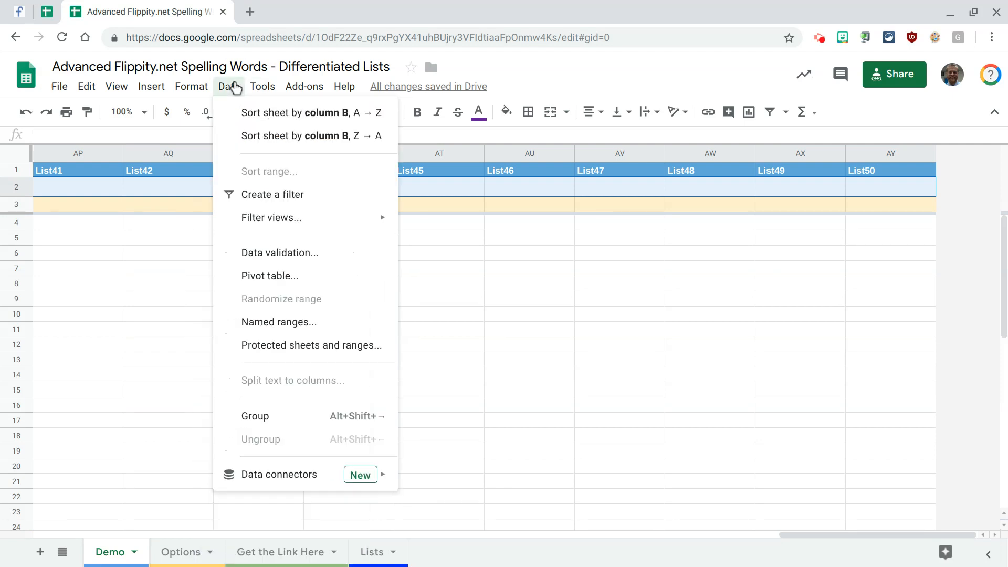
{"action": "left_click", "coordinate": [256, 254]}
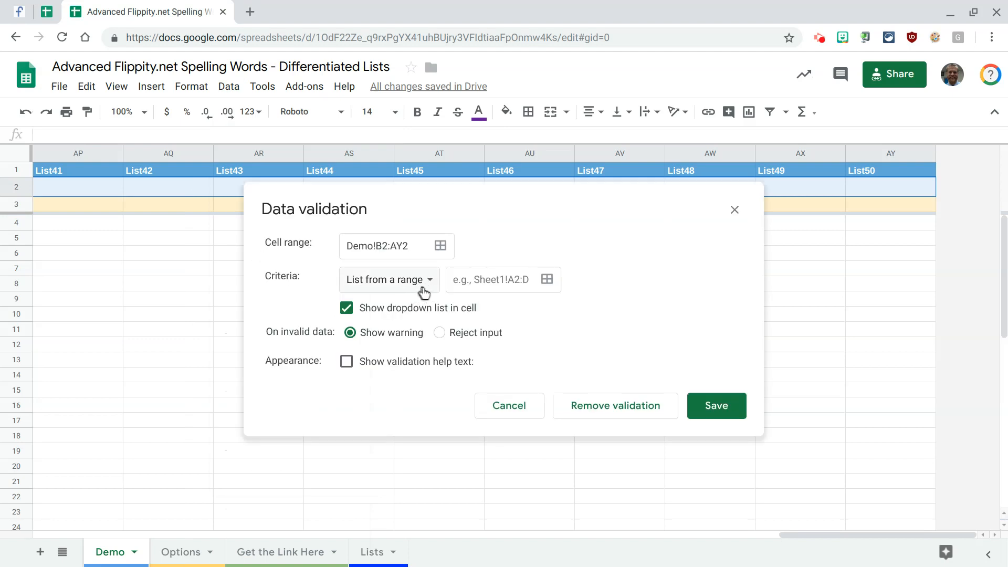
- Set the emoji heading range Lists!A1:BB1 as the dropdown source for the Student cells and save the validation rule
{"action": "left_click", "coordinate": [547, 281]}
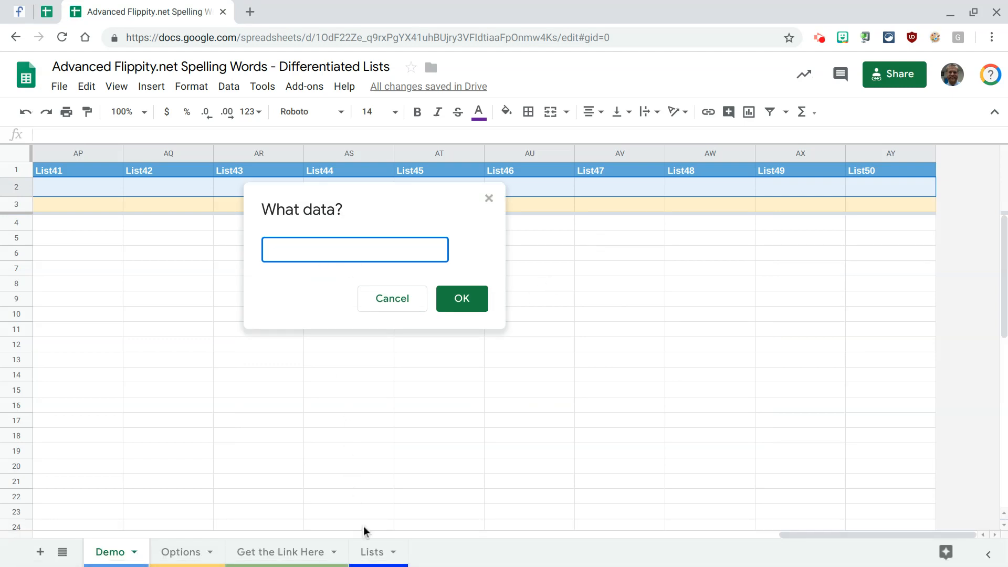
{"action": "left_click", "coordinate": [371, 552]}
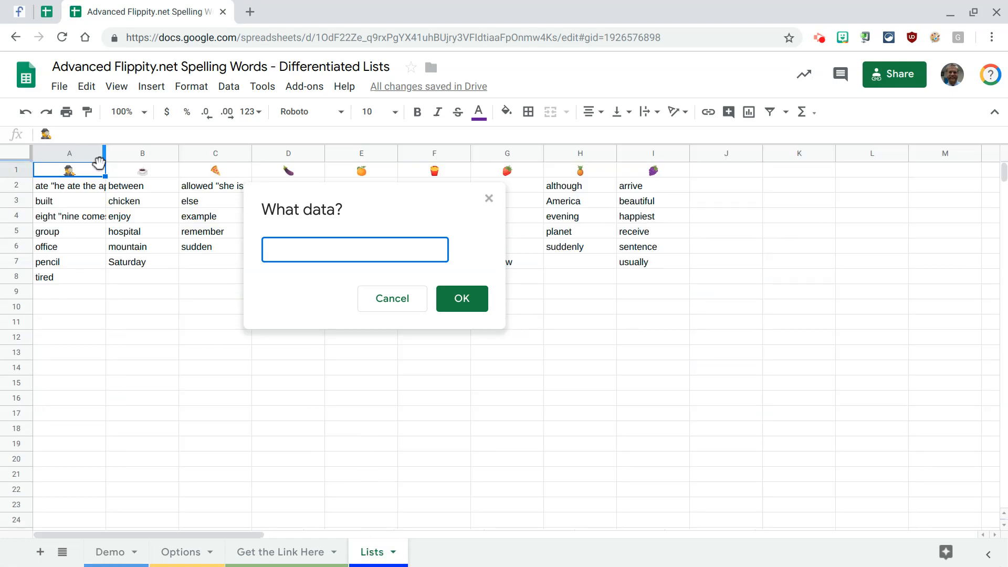
{"action": "left_click", "coordinate": [90, 174]}
{"action": "key", "text": "ctrl+shift+Right"}
{"action": "key", "text": "ctrl+shift+Right"}
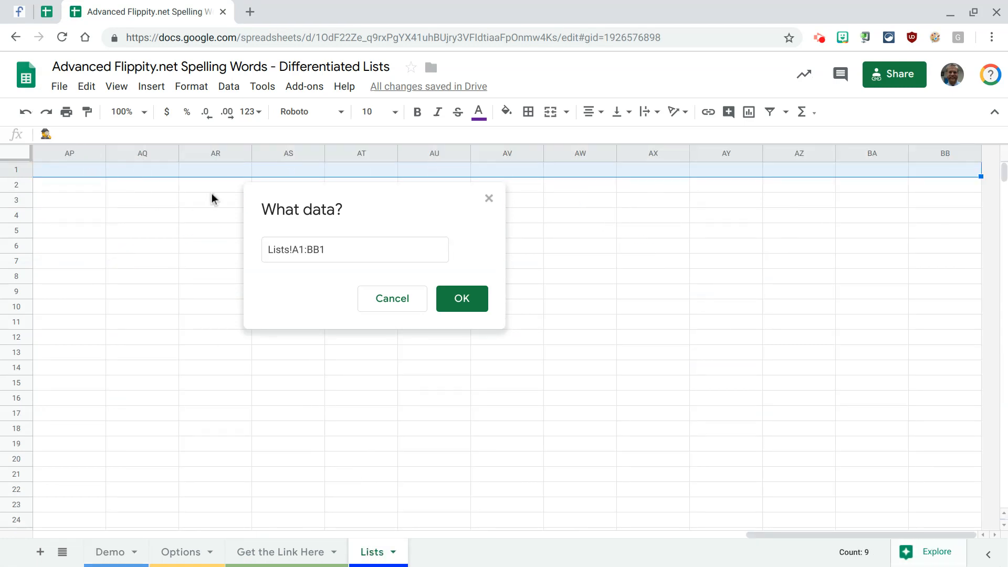
{"action": "left_click", "coordinate": [463, 301]}
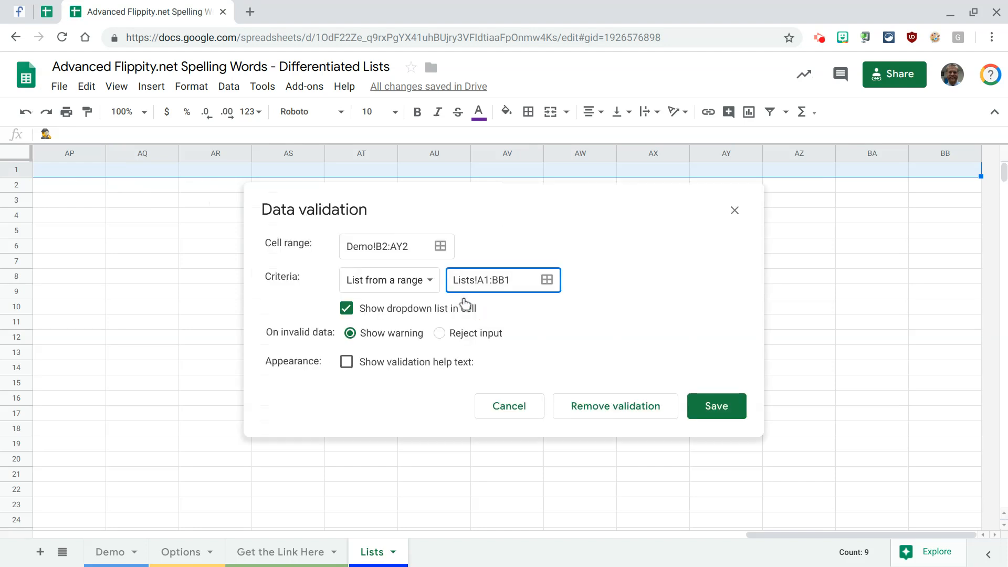
{"action": "left_click", "coordinate": [716, 407]}
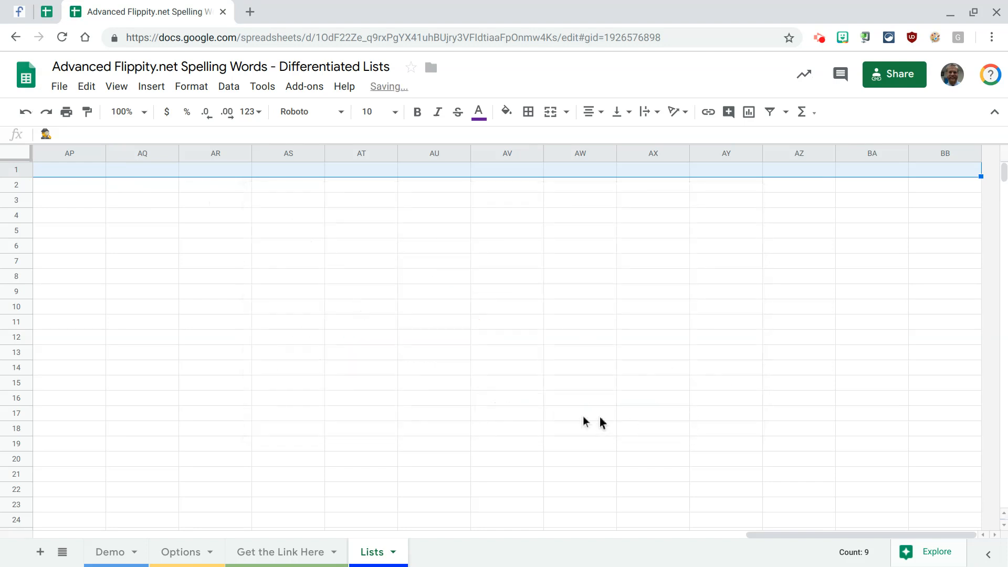
- Try the orange in the List1 student dropdown in the Demo sheet, and set the cell to the detective emoji
{"action": "left_click", "coordinate": [107, 551]}
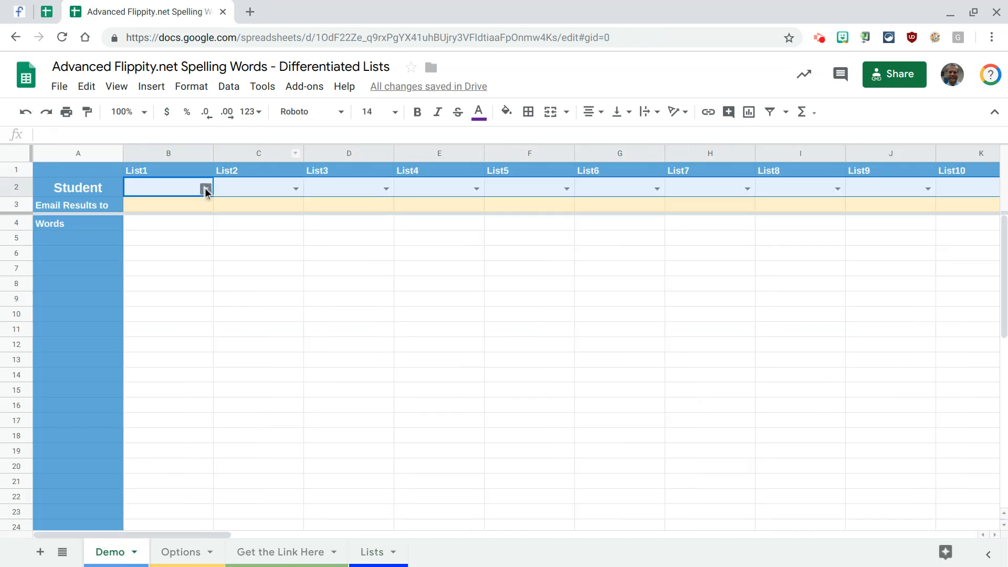
{"action": "left_click", "coordinate": [206, 189]}
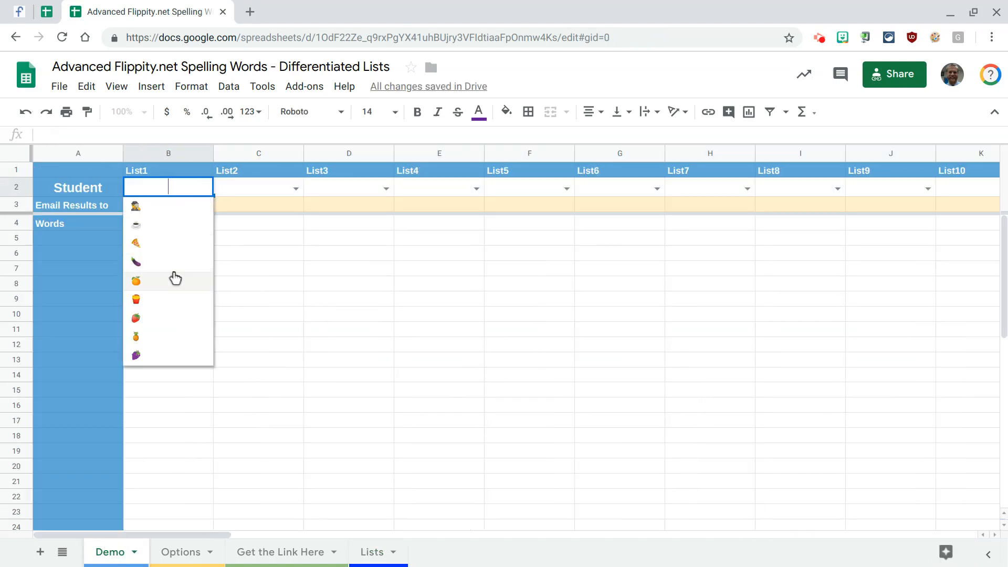
{"action": "left_click", "coordinate": [173, 279]}
{"action": "left_click", "coordinate": [205, 189]}
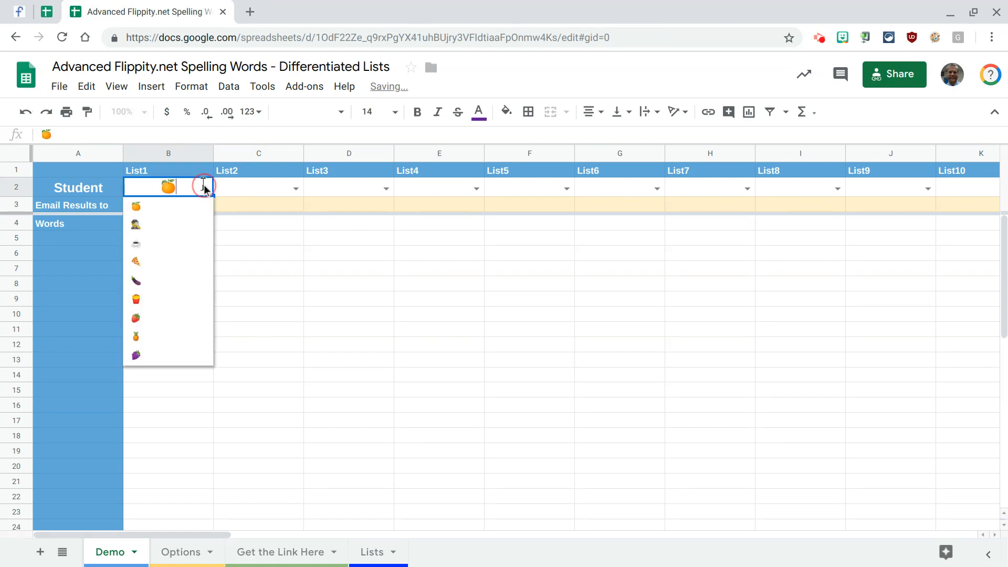
{"action": "left_click", "coordinate": [181, 225]}
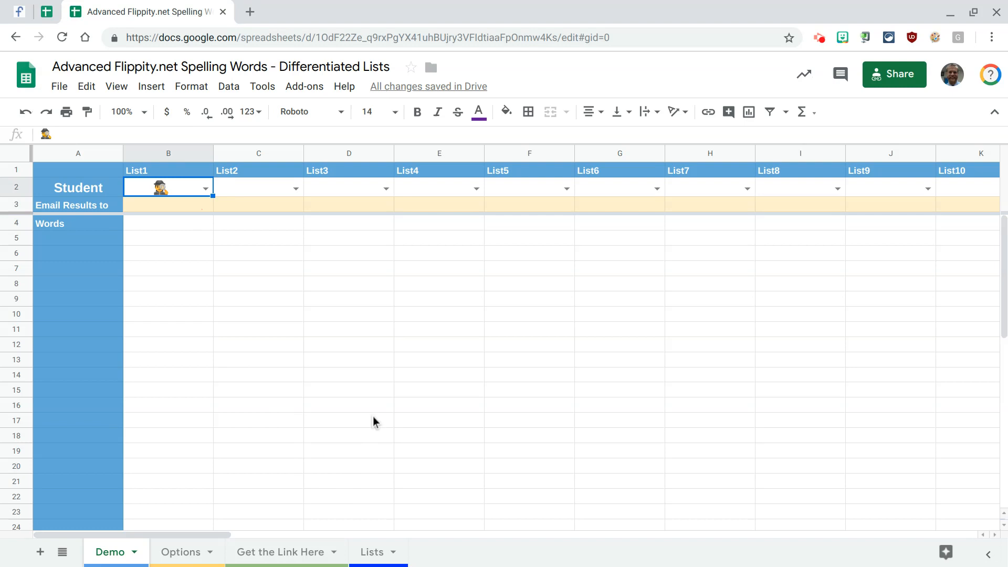
{"action": "left_click", "coordinate": [206, 189]}
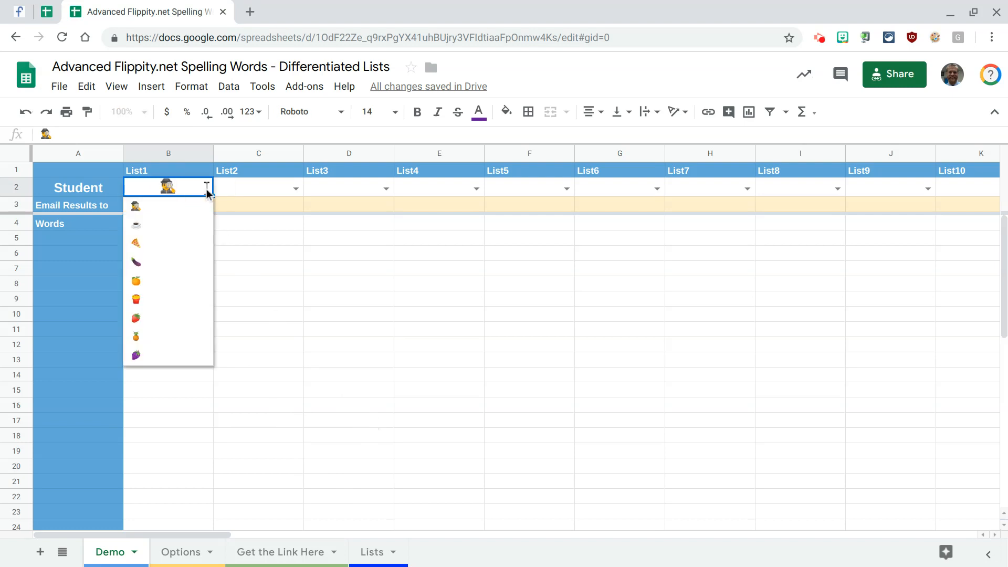
{"action": "left_click", "coordinate": [259, 252]}
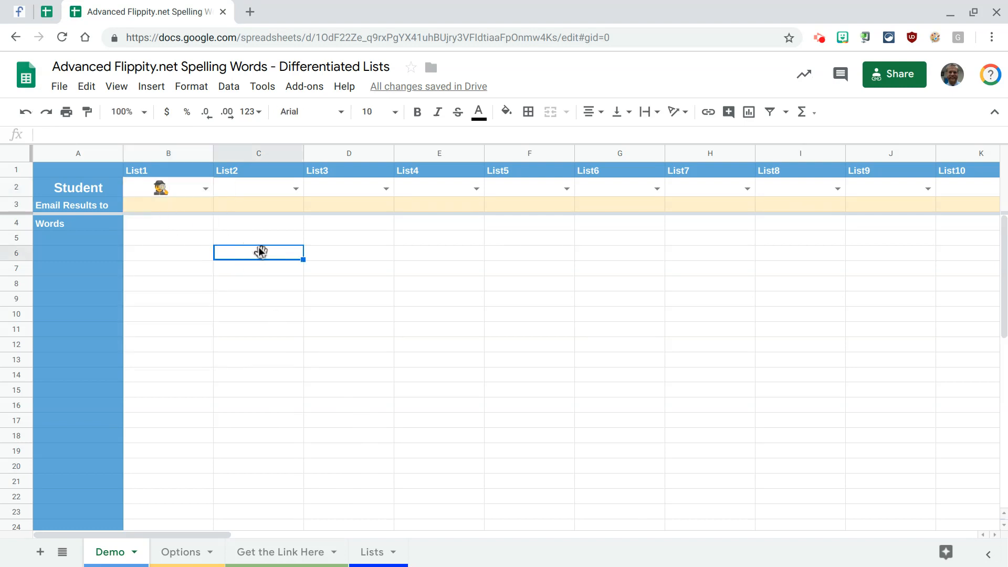
- Select List1's first word cell B4 in the Demo sheet and locate the detective list's first word in cell A2 of the Lists sheet
{"action": "left_click", "coordinate": [164, 226]}
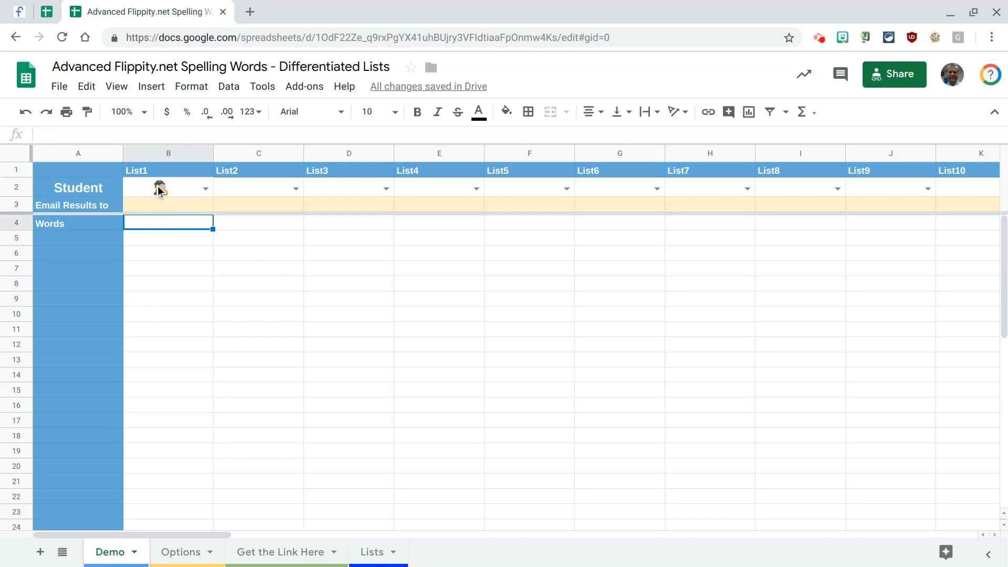
{"action": "left_click", "coordinate": [372, 551]}
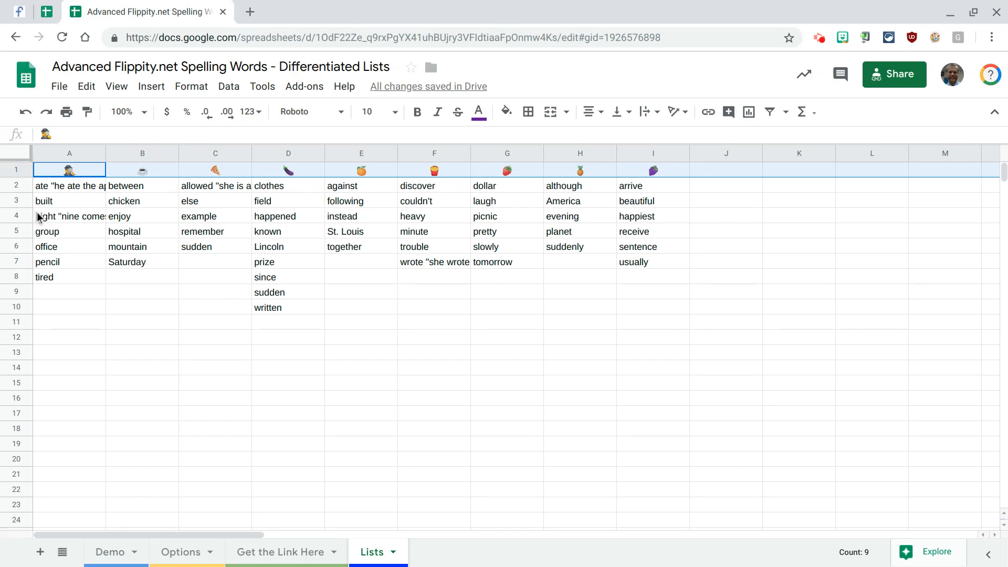
{"action": "left_click", "coordinate": [42, 190]}
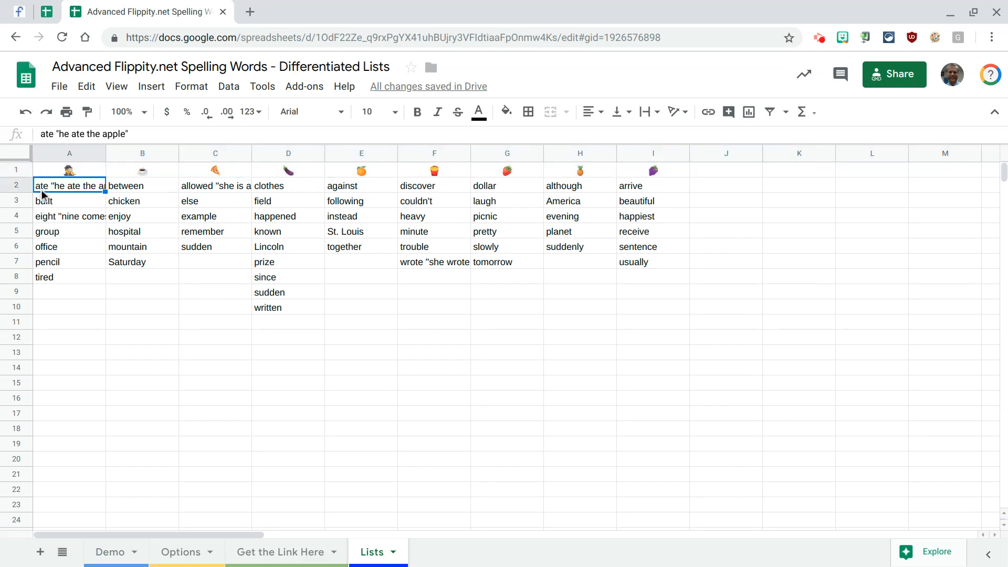
- Go through the detective list's words in column A of the Lists sheet
{"action": "key", "text": "Down"}
{"action": "key", "text": "Down"}
{"action": "key", "text": "Down"}
{"action": "key", "text": "Down"}
{"action": "key", "text": "Down"}
{"action": "key", "text": "Down"}
{"action": "key", "text": "Down"}
{"action": "key", "text": "Down"}
{"action": "key", "text": "Up"}
{"action": "key", "text": "Up"}
{"action": "key", "text": "Up"}
{"action": "key", "text": "Up"}
{"action": "key", "text": "Up"}
{"action": "key", "text": "Up"}
{"action": "key", "text": "Up"}
{"action": "key", "text": "Up"}
- Start a MATCH formula in cell B4 of the Demo sheet with List1's student cell B2 as the search key
{"action": "left_click", "coordinate": [113, 552]}
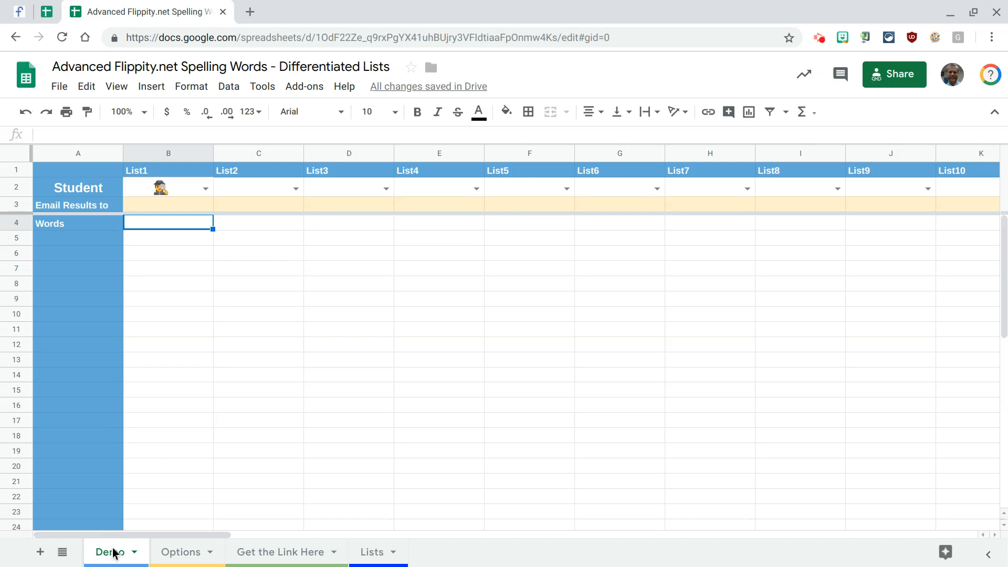
{"action": "type", "text": "=match"}
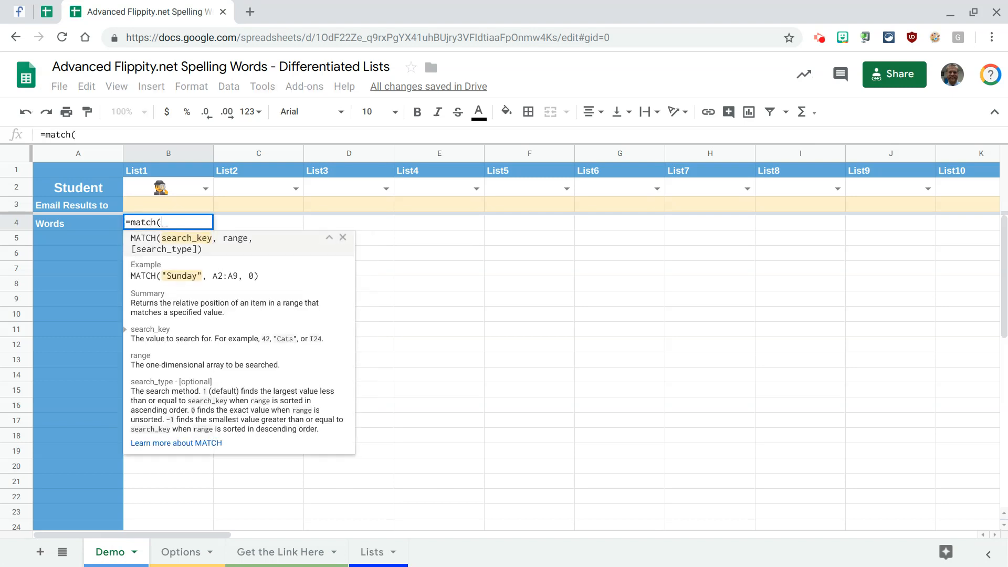
{"action": "type", "text": "("}
{"action": "left_click", "coordinate": [161, 189]}
{"action": "type", "text": ","}
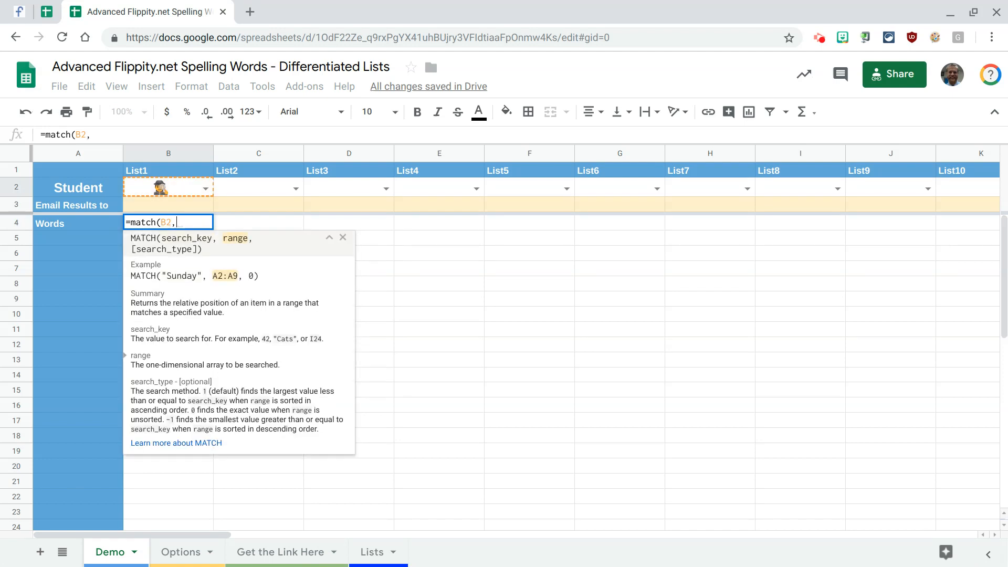
- Complete B4's MATCH formula with the emoji heading range Lists!A1:Z1 and search type 0
{"action": "left_click", "coordinate": [373, 551]}
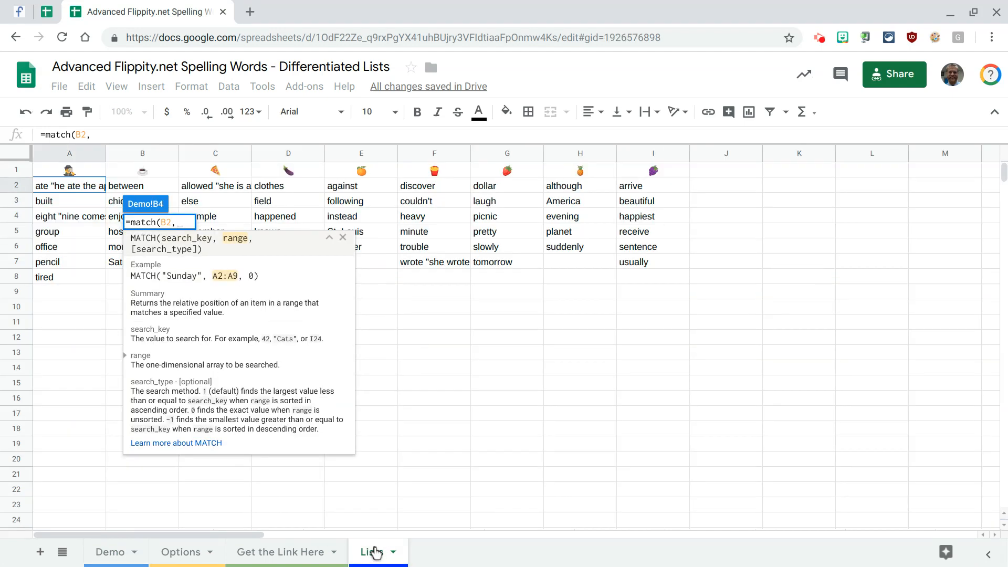
{"action": "left_click_drag", "start_coordinate": [74, 171], "coordinate": [728, 179]}
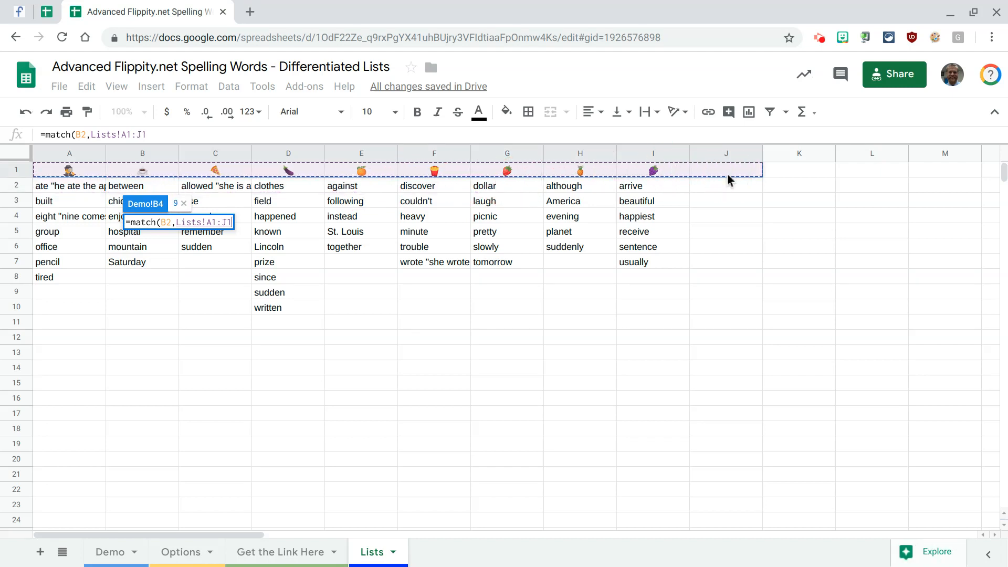
{"action": "key", "text": "BackSpace"}
{"action": "key", "text": "BackSpace"}
{"action": "type", "text": "Z"}
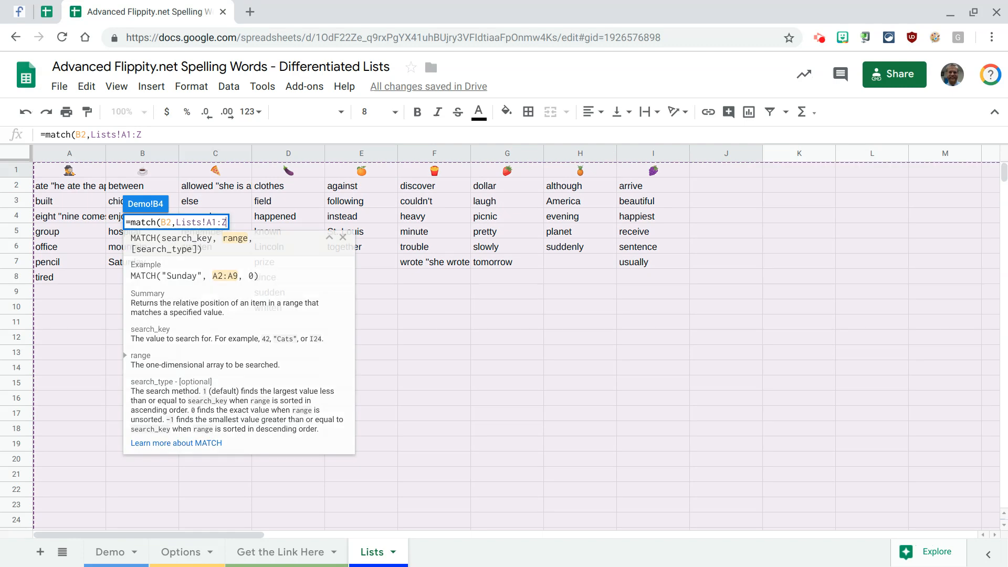
{"action": "type", "text": "1"}
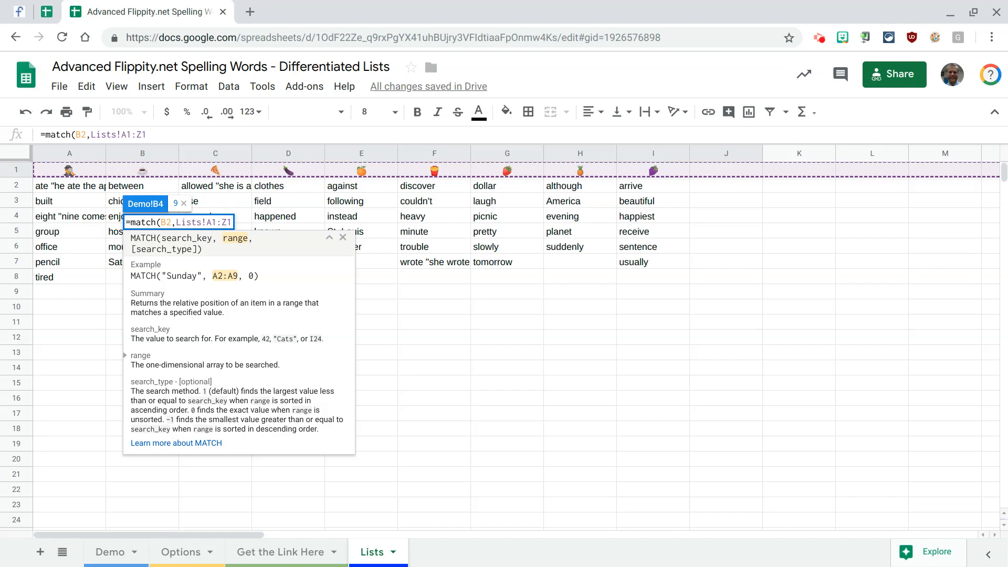
{"action": "type", "text": ","}
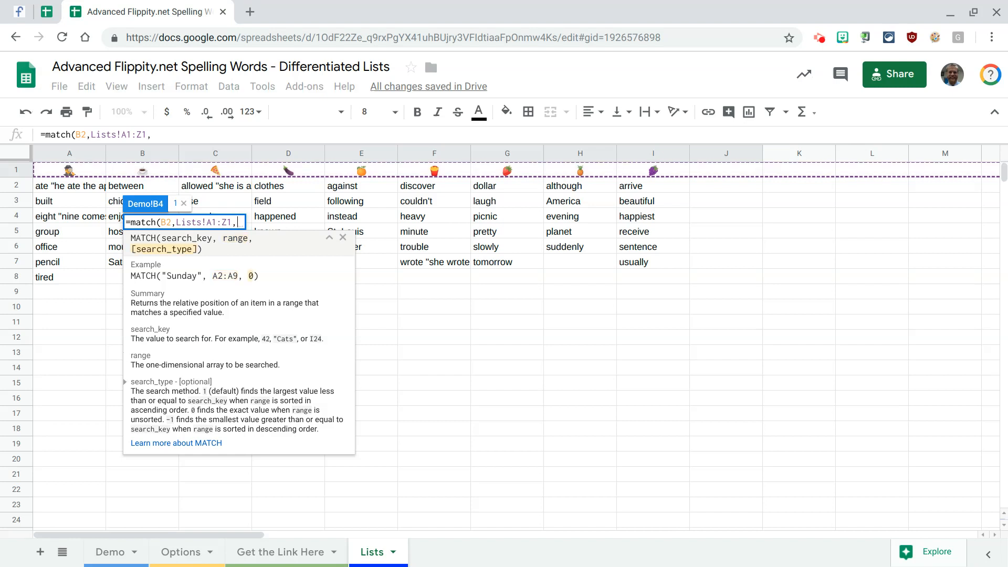
{"action": "type", "text": "0"}
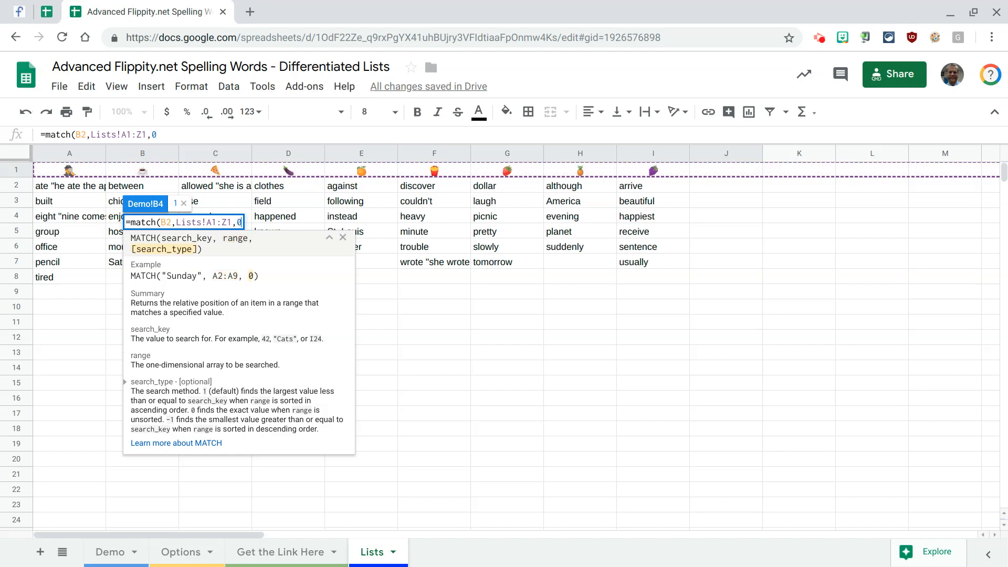
{"action": "type", "text": ")"}
{"action": "key", "text": "Return"}
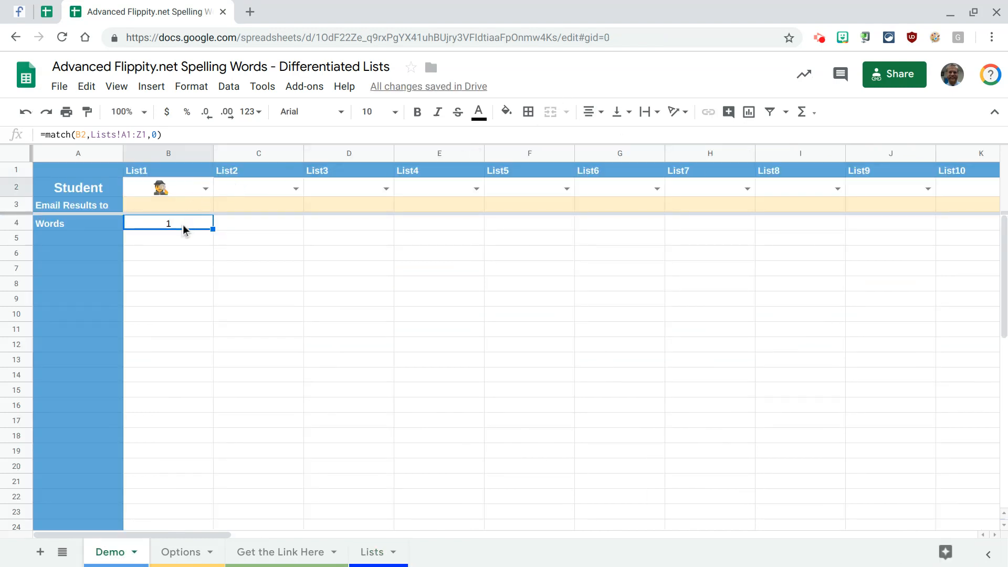
- Test the MATCH formula by choosing the eggplant in List1's student dropdown, and return the cell to the detective emoji
{"action": "left_click", "coordinate": [371, 553]}
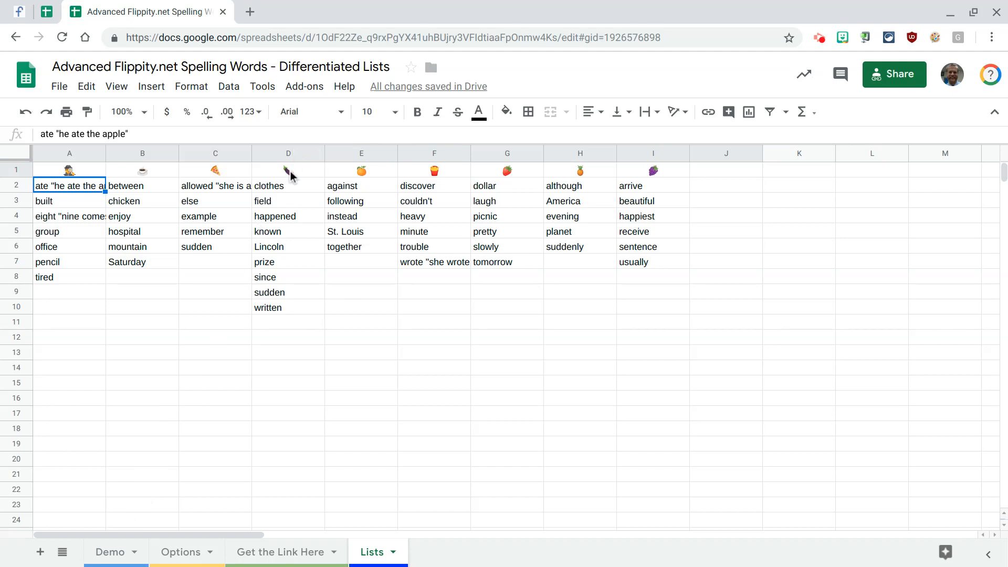
{"action": "left_click", "coordinate": [119, 551]}
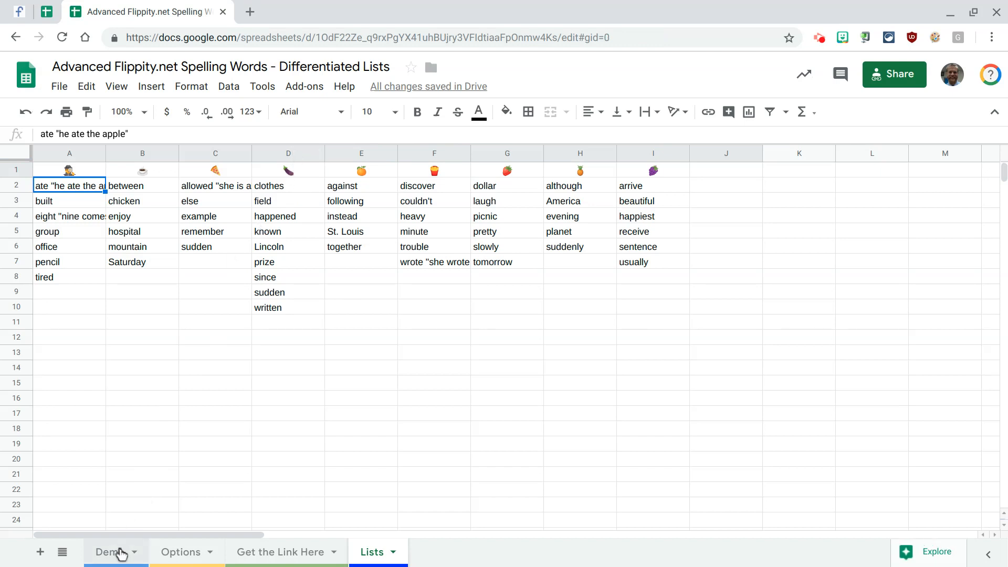
{"action": "left_click", "coordinate": [206, 189]}
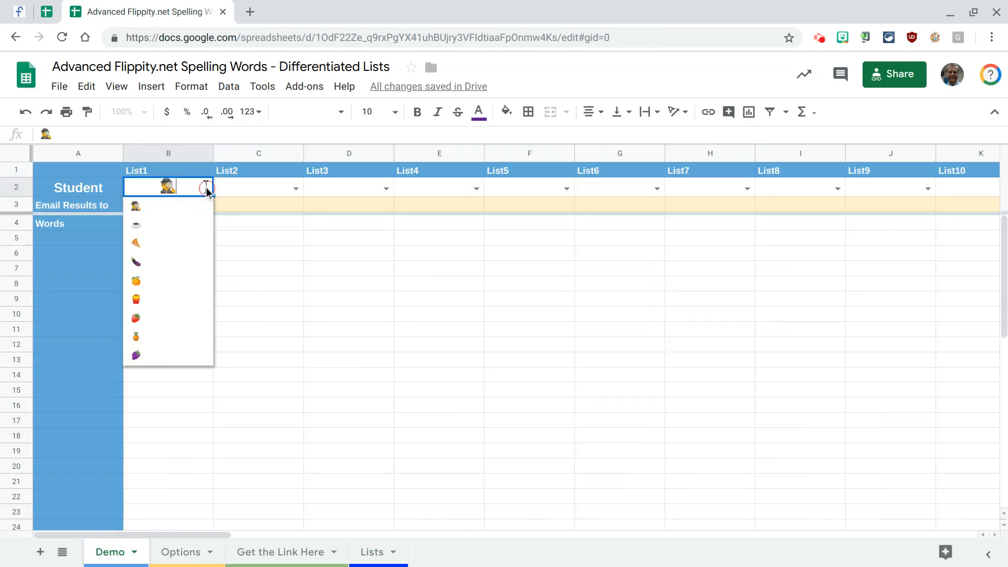
{"action": "left_click", "coordinate": [182, 268]}
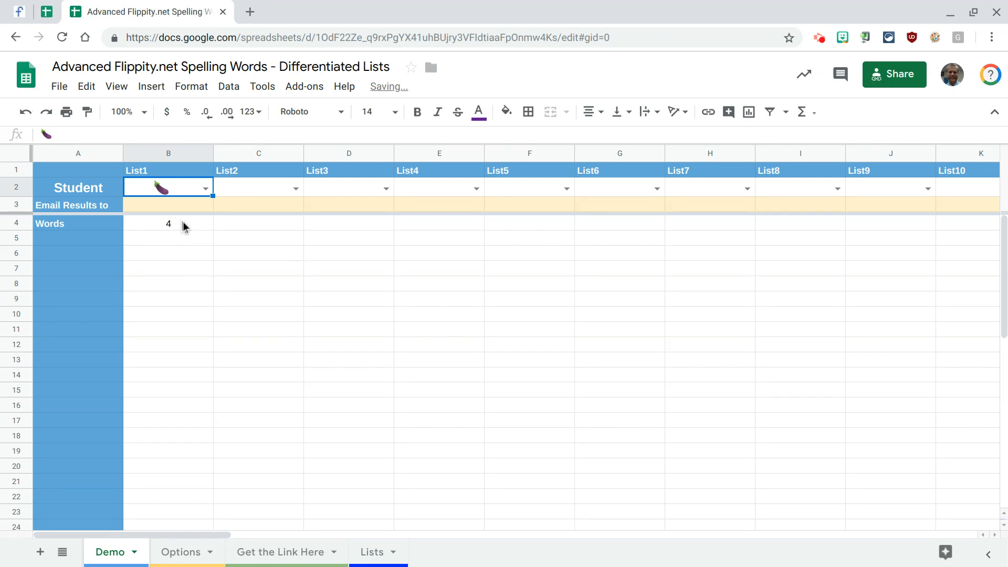
{"action": "left_click", "coordinate": [209, 189]}
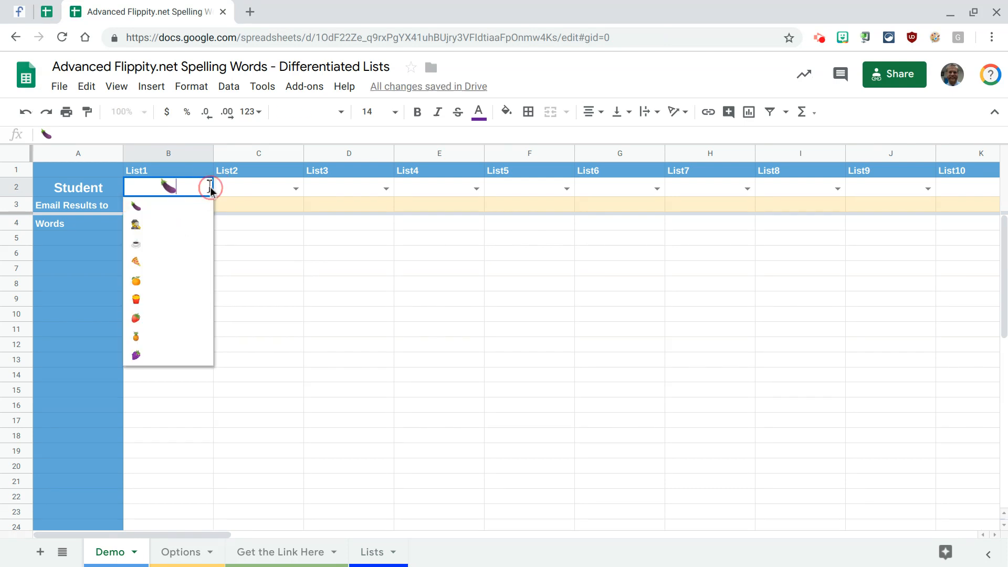
{"action": "left_click", "coordinate": [187, 223]}
- Start an INDEX formula in cell B5 of the Demo sheet with the word block Lists!A2:J15 as its reference
{"action": "left_click", "coordinate": [165, 241]}
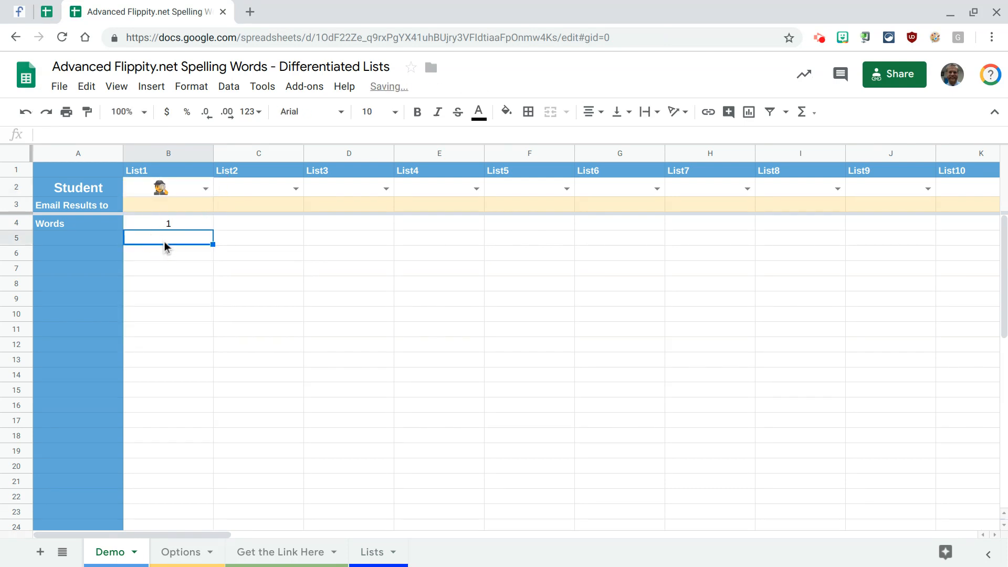
{"action": "type", "text": "="}
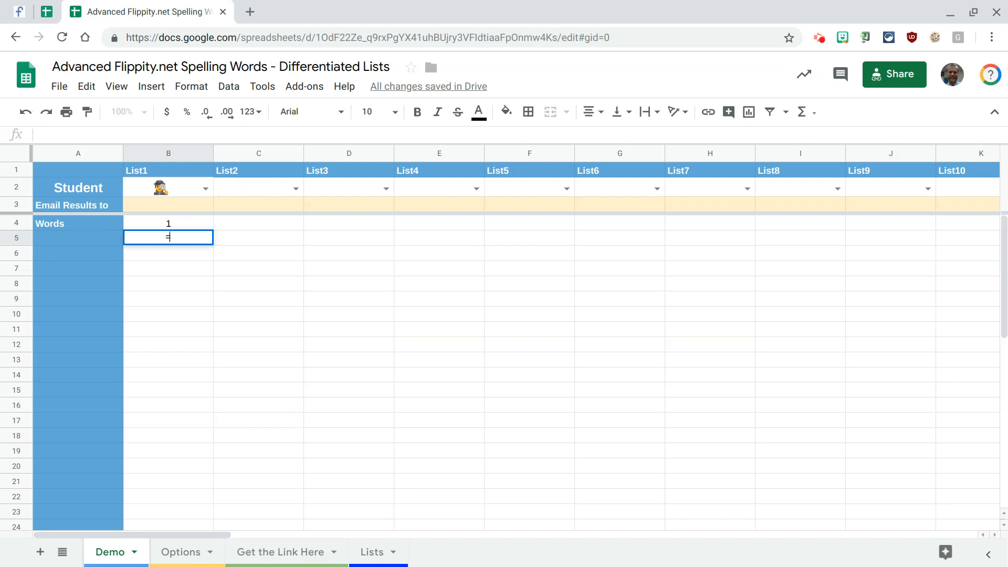
{"action": "type", "text": "index("}
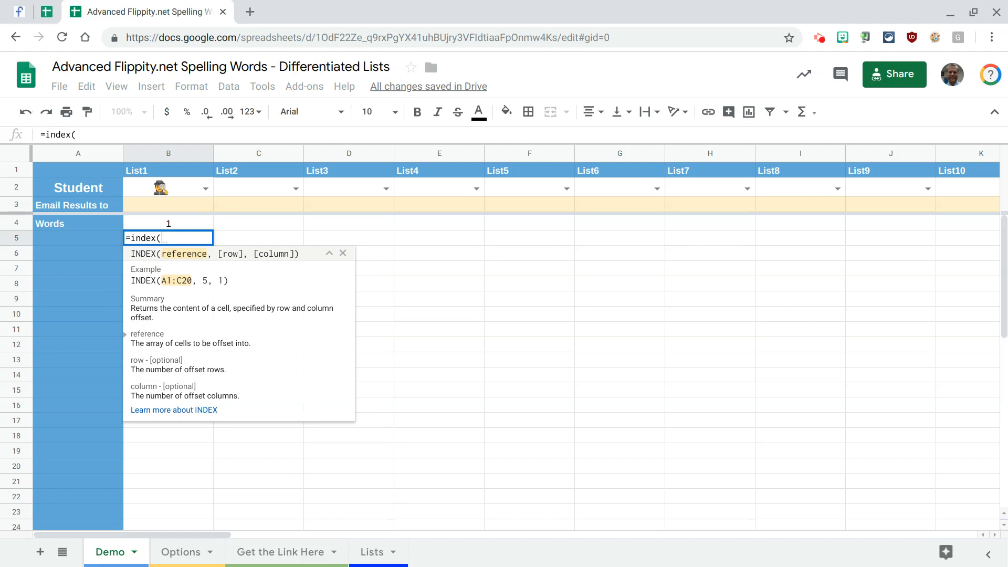
{"action": "left_click", "coordinate": [367, 552]}
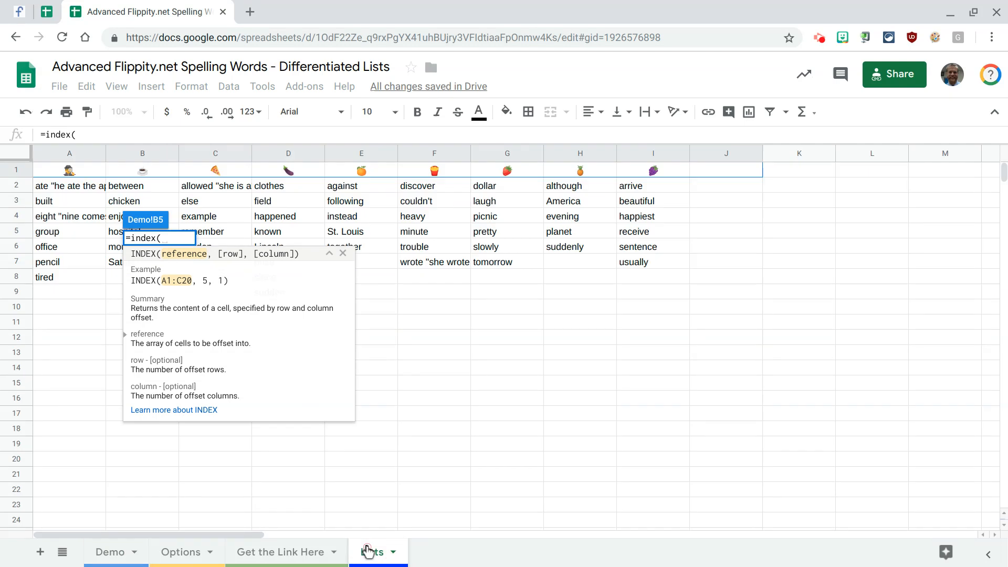
{"action": "left_click_drag", "start_coordinate": [65, 187], "coordinate": [743, 389]}
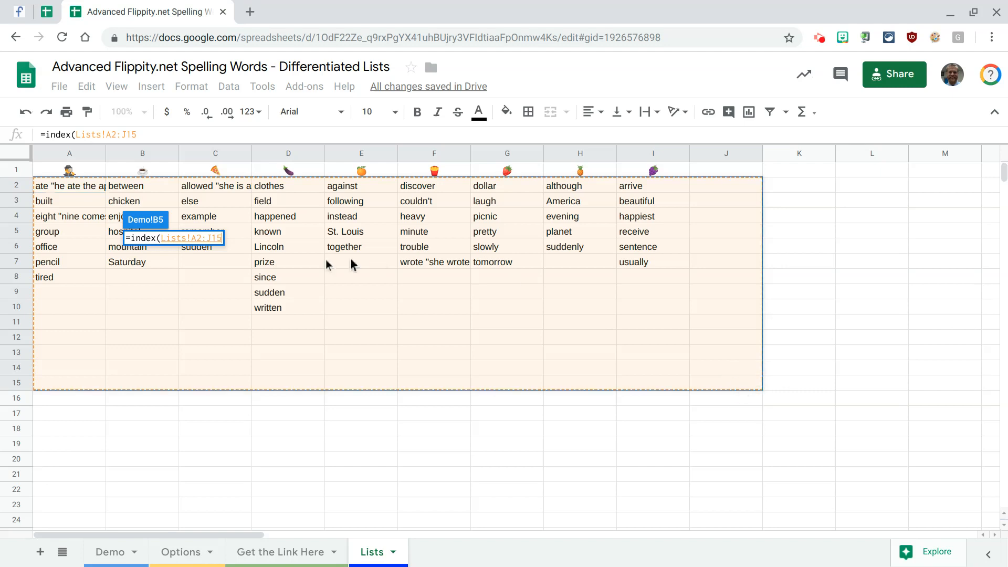
- Extend the INDEX formula's reference to the open-ended range Lists!A2:Z
{"action": "left_click", "coordinate": [216, 240]}
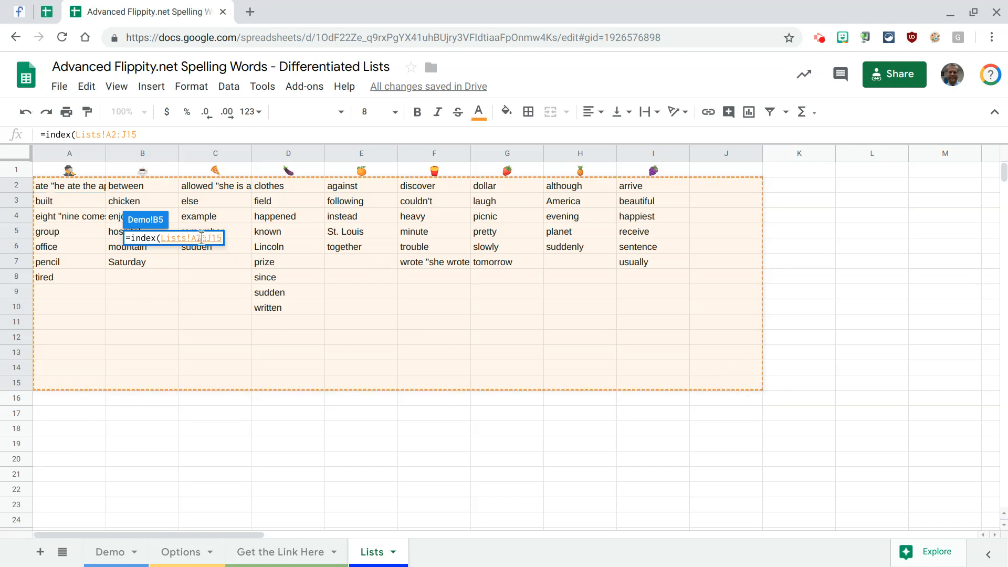
{"action": "key", "text": "Right"}
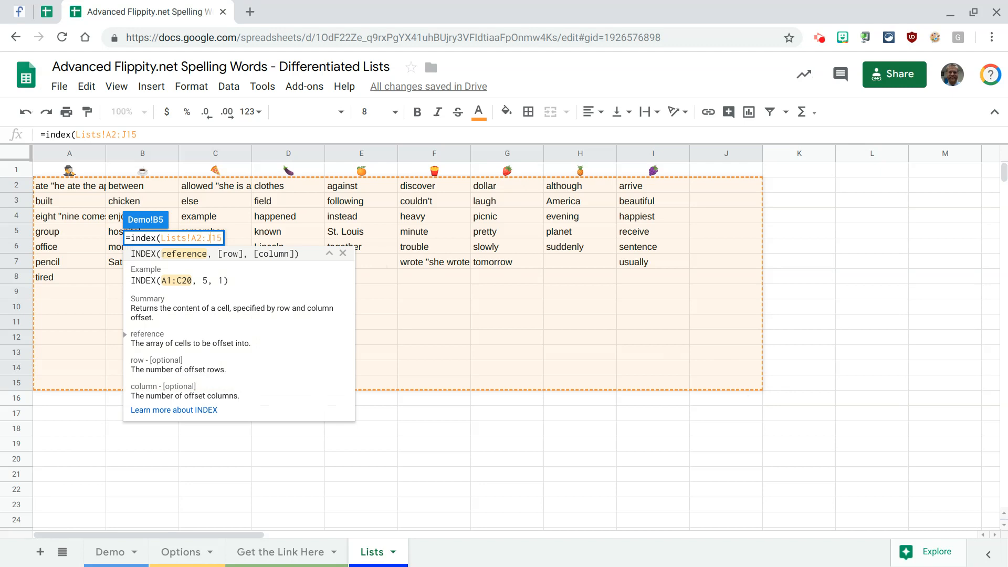
{"action": "key", "text": "Delete"}
{"action": "type", "text": "z"}
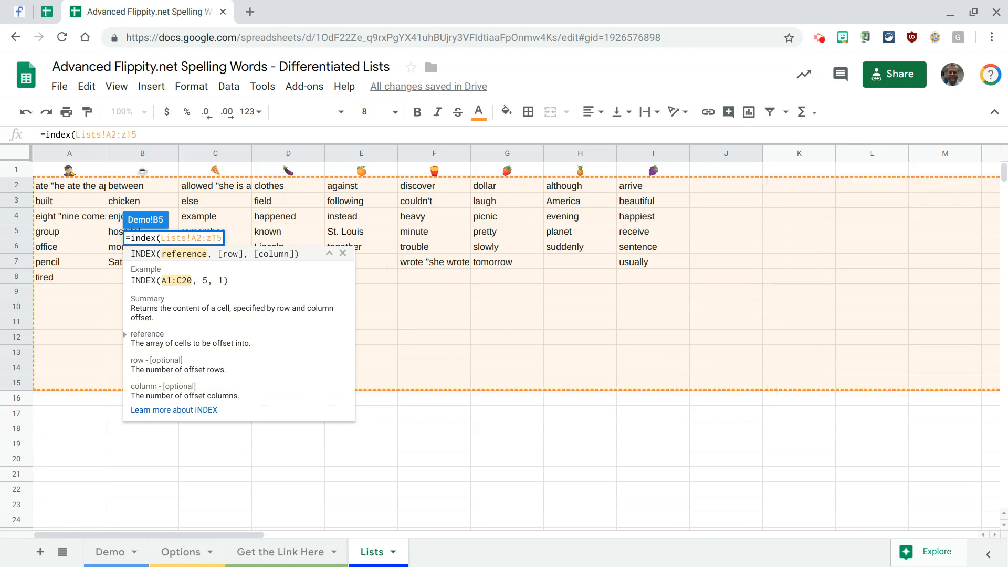
{"action": "key", "text": "Delete"}
{"action": "key", "text": "Delete"}
{"action": "key", "text": "BackSpace"}
{"action": "type", "text": "Z,"}
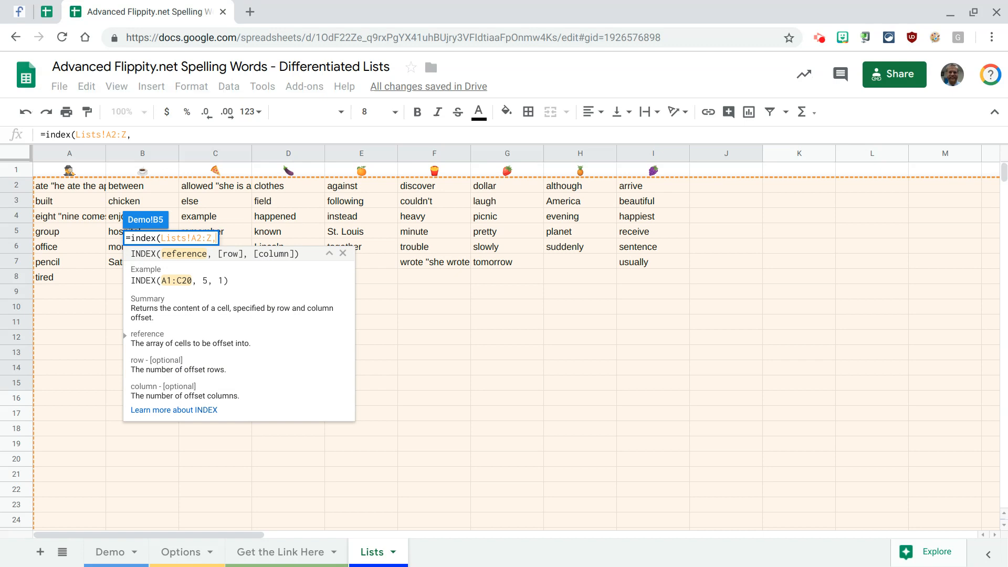
{"action": "type", "text": "0"}
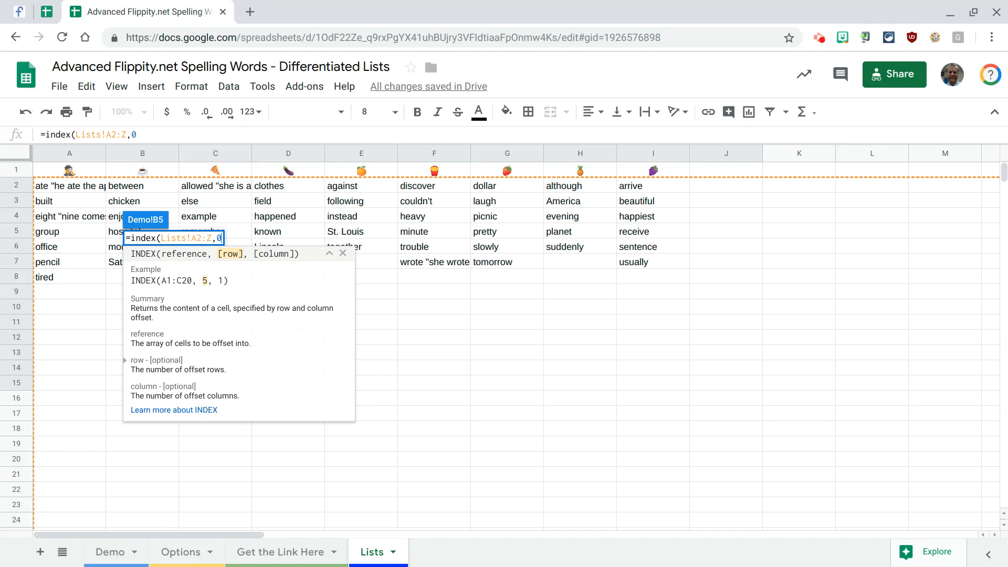
- Complete B5's INDEX formula with row 0 and column 0
{"action": "type", "text": ",0)"}
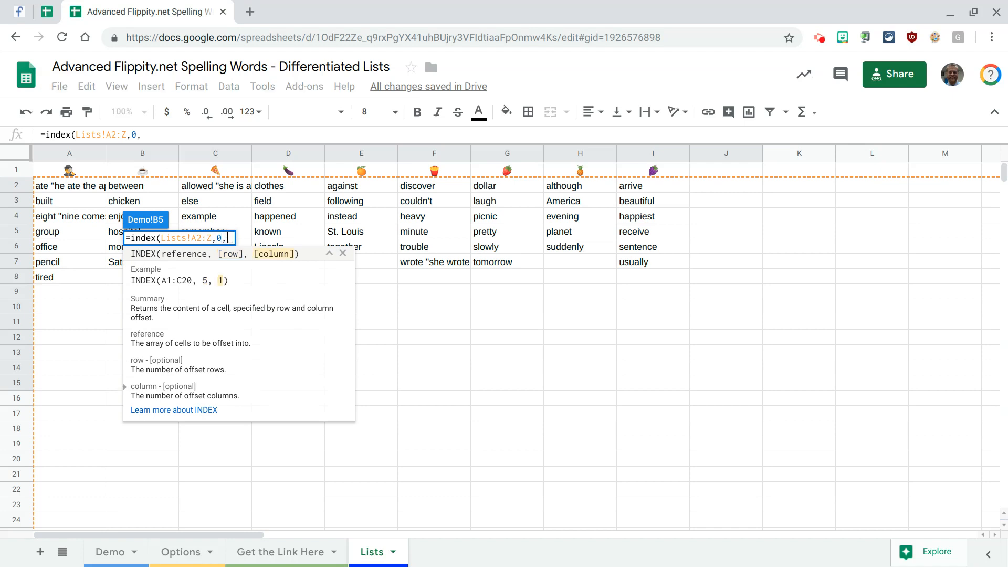
{"action": "key", "text": "Return"}
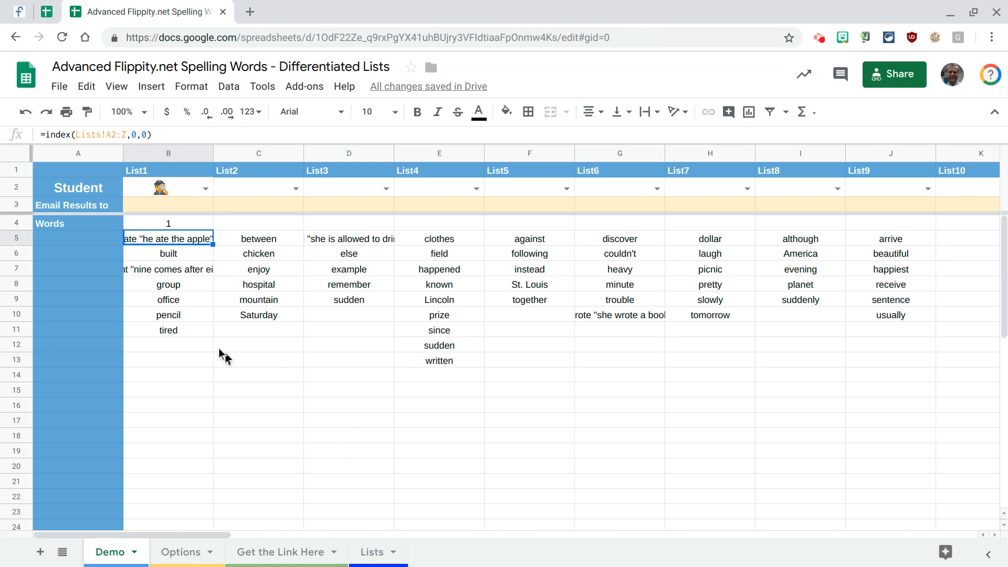
- Compare the formulas in B4 and B5, and set the column argument of B5's INDEX formula to 1
{"action": "left_click", "coordinate": [173, 226]}
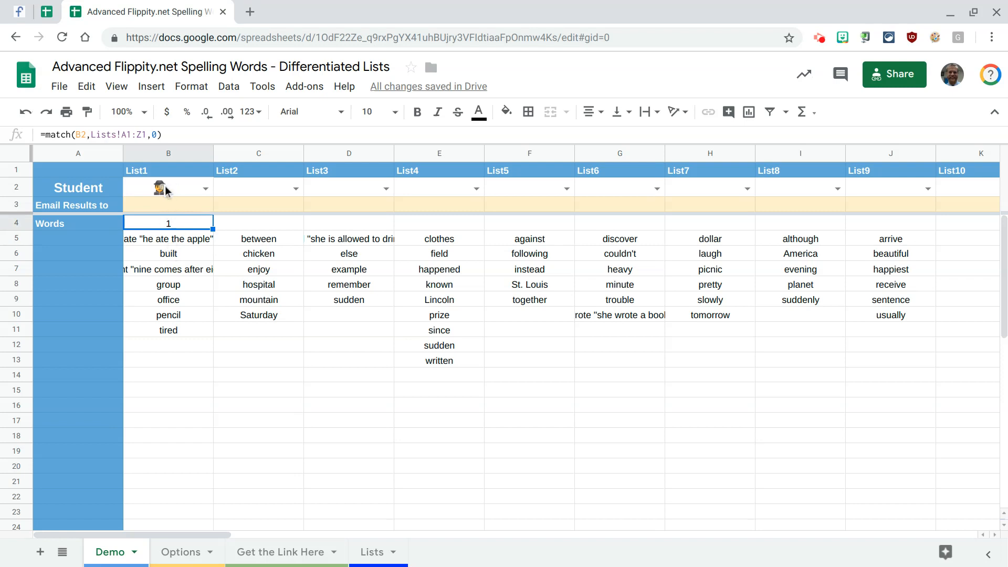
{"action": "left_click", "coordinate": [174, 242]}
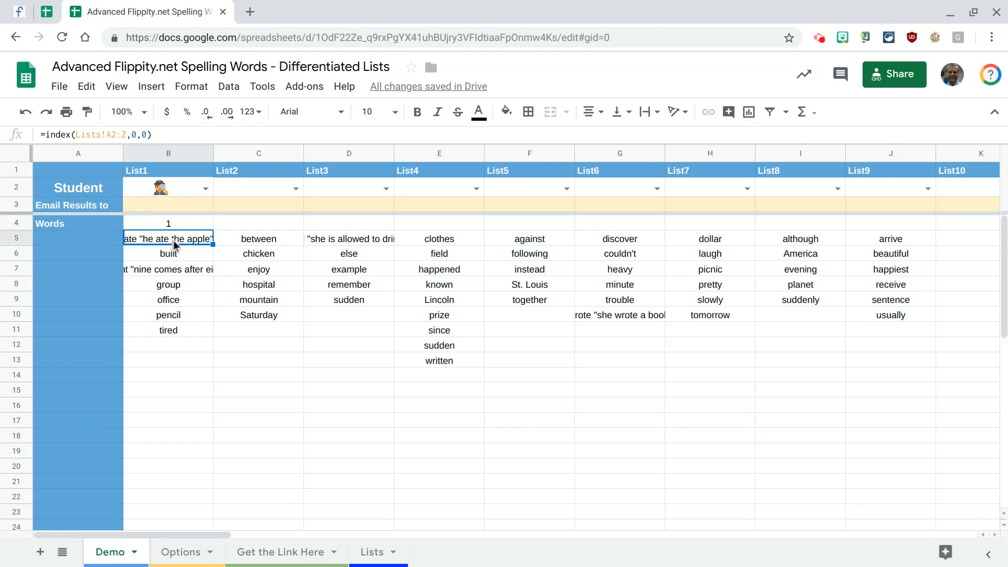
{"action": "left_click", "coordinate": [143, 136]}
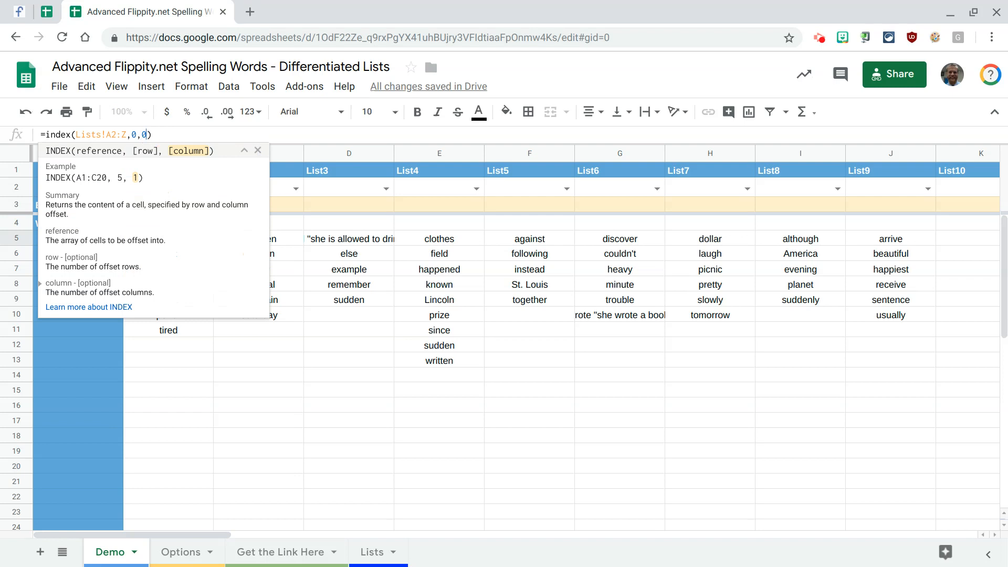
{"action": "key", "text": "BackSpace"}
{"action": "type", "text": "1"}
{"action": "key", "text": "Return"}
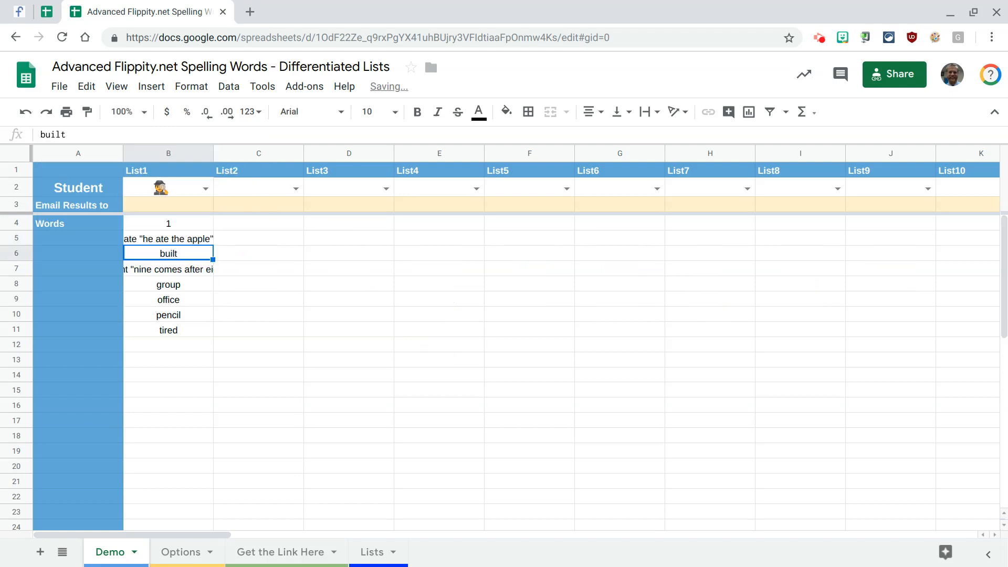
- Set the column argument of B5's INDEX formula to 4
{"action": "left_click", "coordinate": [173, 242]}
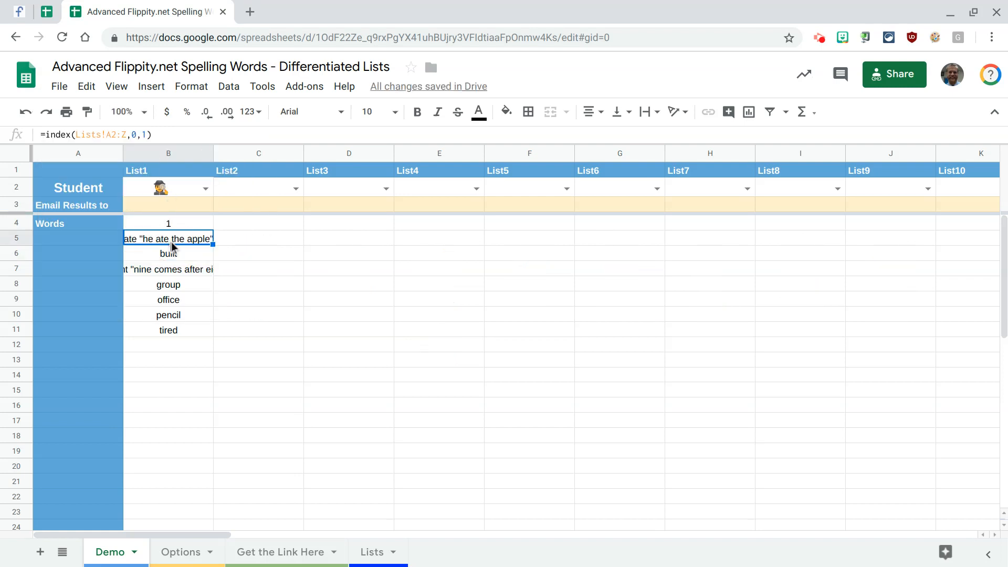
{"action": "left_click", "coordinate": [147, 135]}
{"action": "key", "text": "BackSpace"}
{"action": "type", "text": "4"}
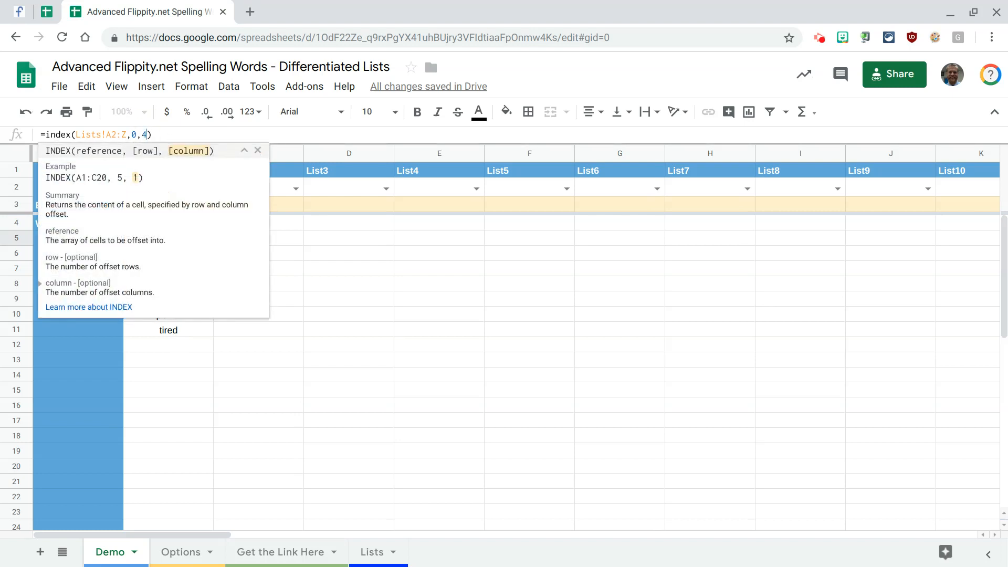
{"action": "key", "text": "Return"}
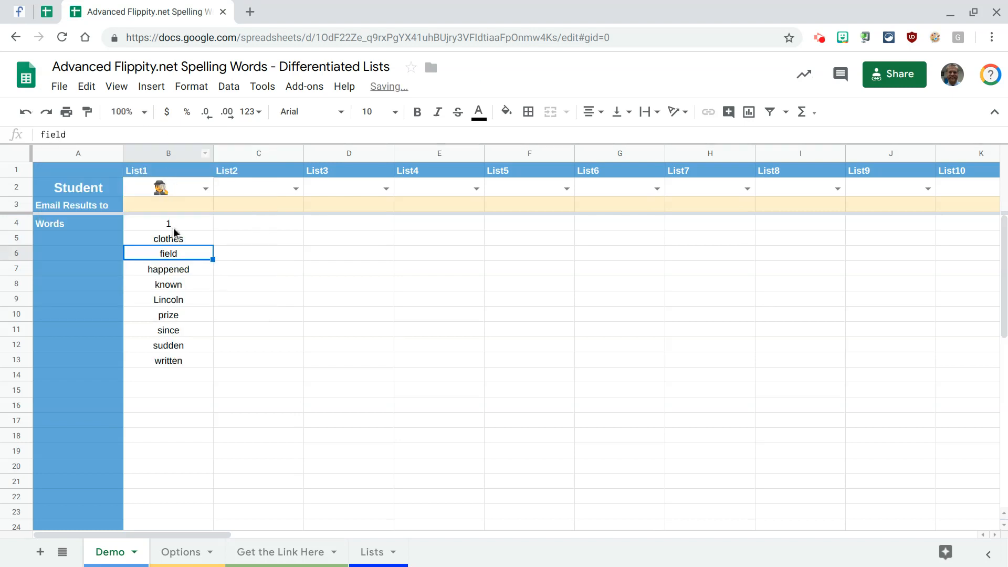
- Review the word lists on the Lists sheet, and re-enter 4 as the column argument of the INDEX formula in Demo cell B5
{"action": "left_click", "coordinate": [372, 553]}
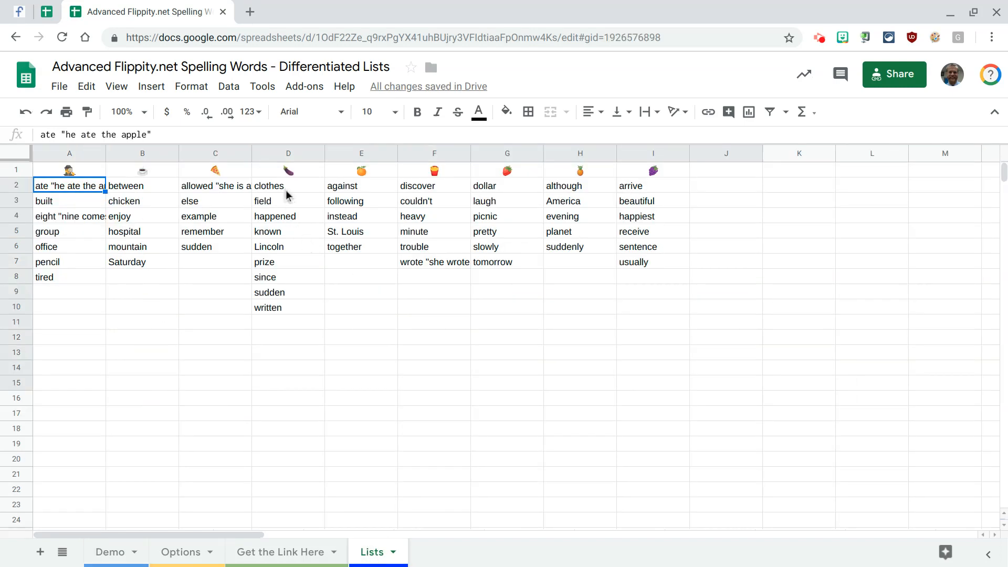
{"action": "left_click", "coordinate": [116, 553]}
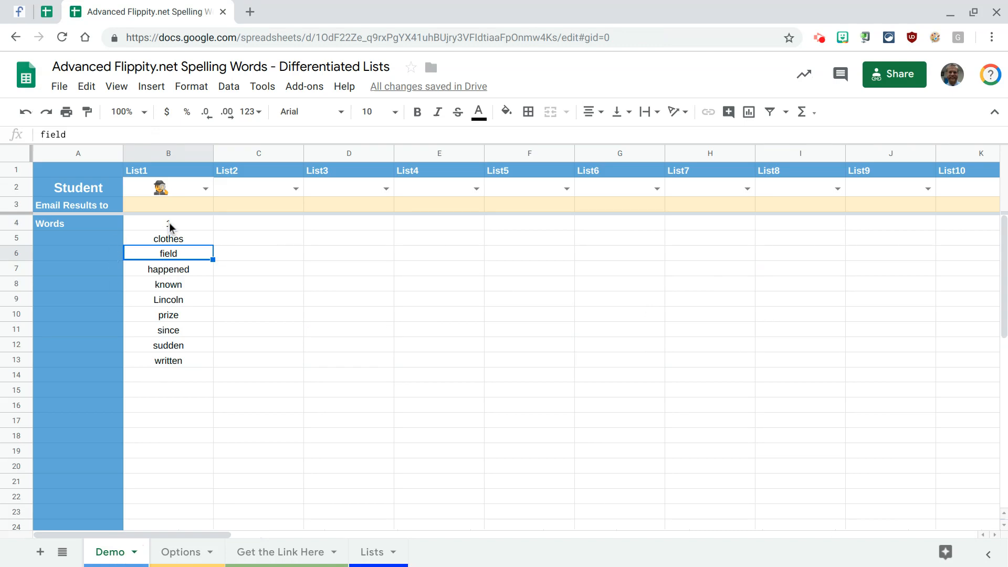
{"action": "left_click", "coordinate": [170, 240]}
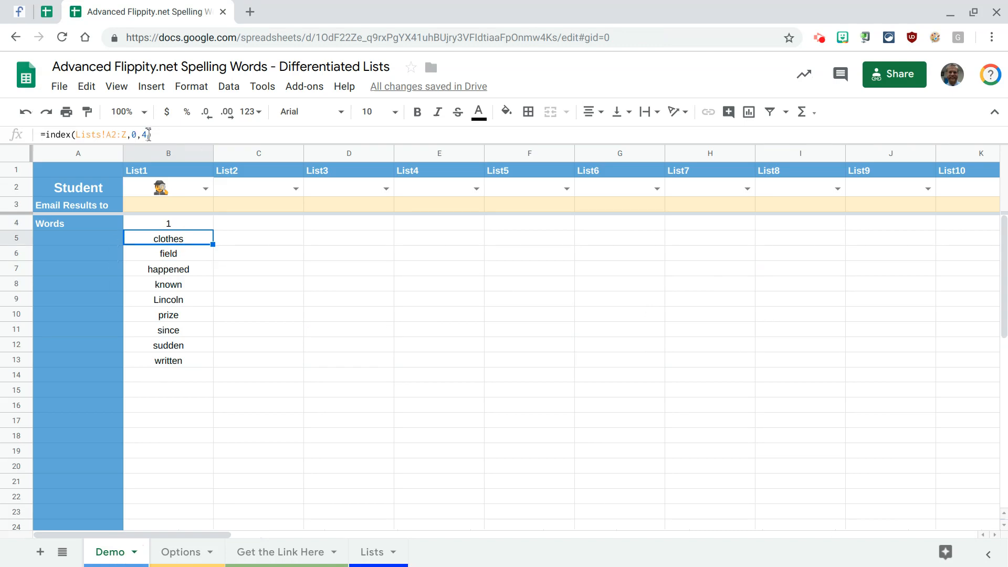
{"action": "left_click", "coordinate": [149, 135]}
{"action": "key", "text": "BackSpace"}
{"action": "type", "text": "4"}
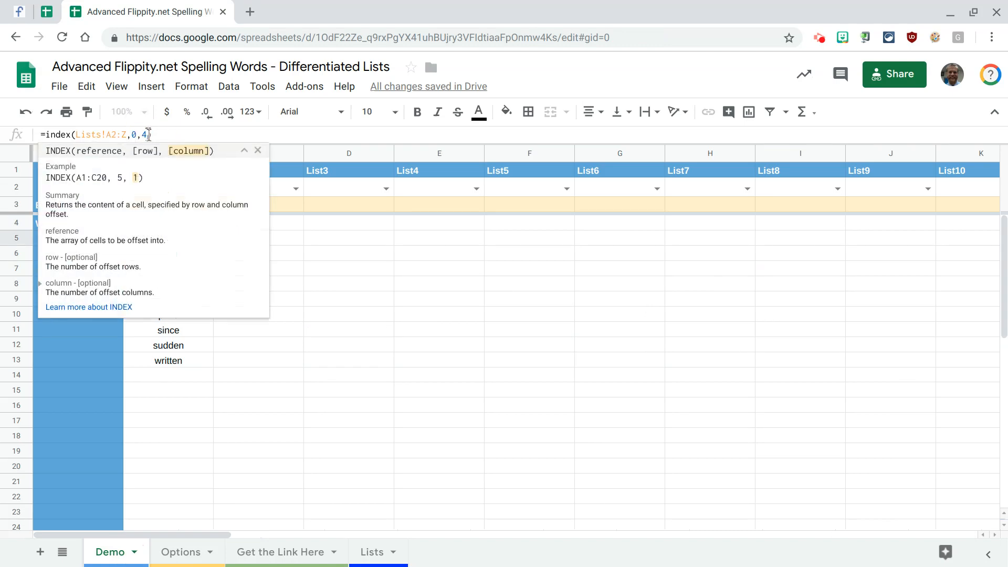
{"action": "key", "text": "Return"}
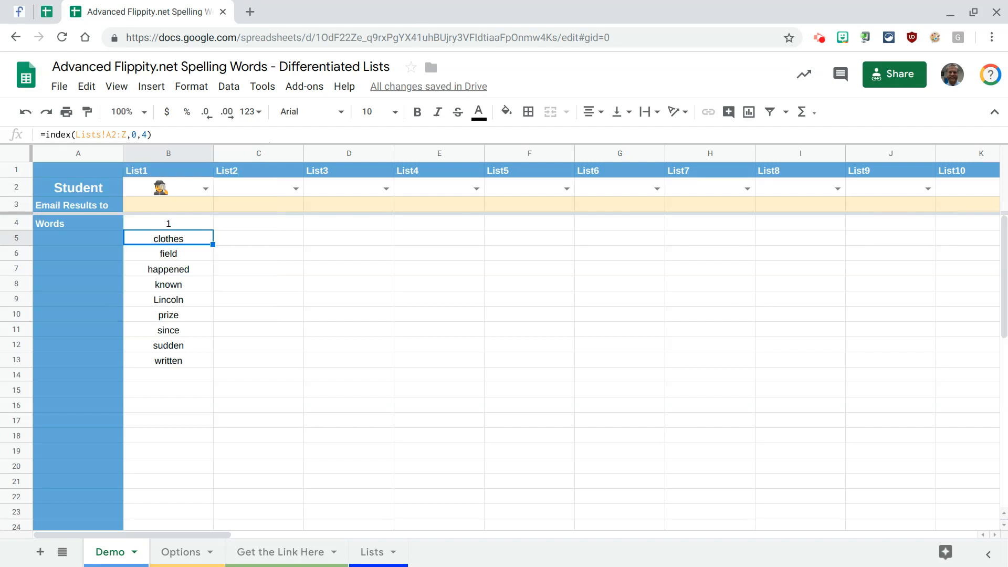
- Copy the MATCH expression from B4 and substitute it for the column argument in B5's INDEX formula
{"action": "left_click", "coordinate": [173, 225]}
{"action": "left_click_drag", "start_coordinate": [161, 135], "coordinate": [46, 131]}
{"action": "key", "text": "ctrl+c"}
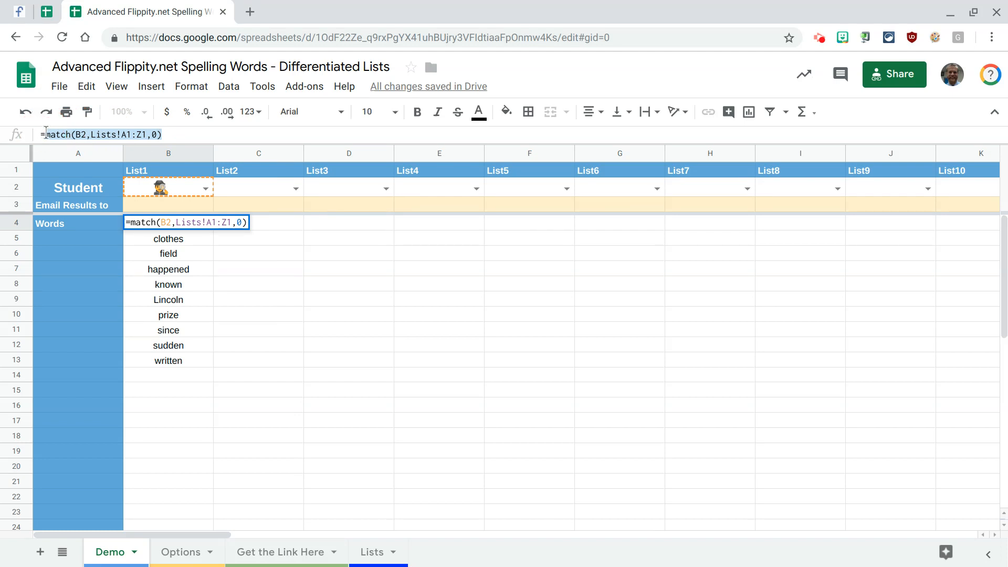
{"action": "key", "text": "Escape"}
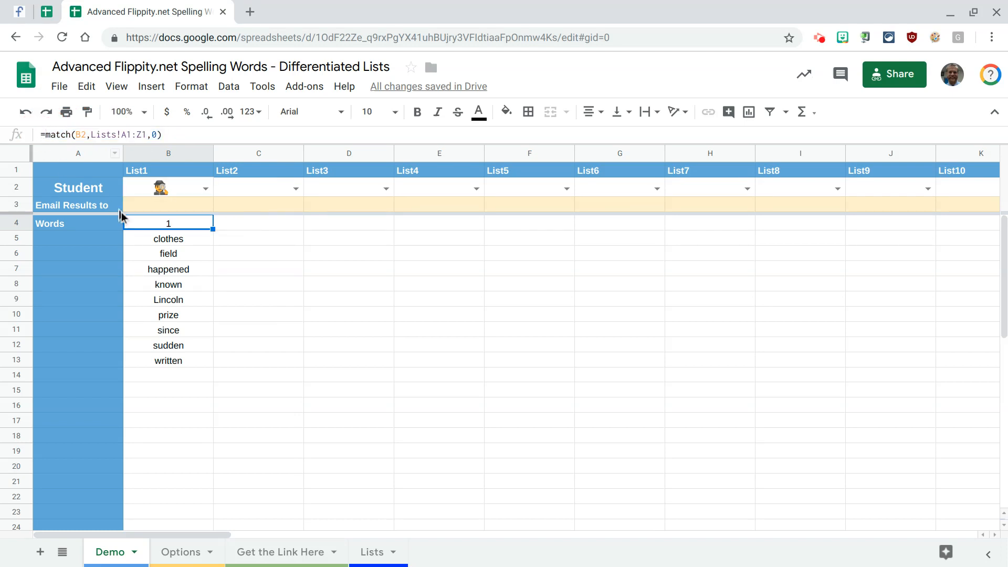
{"action": "double_click", "coordinate": [162, 235]}
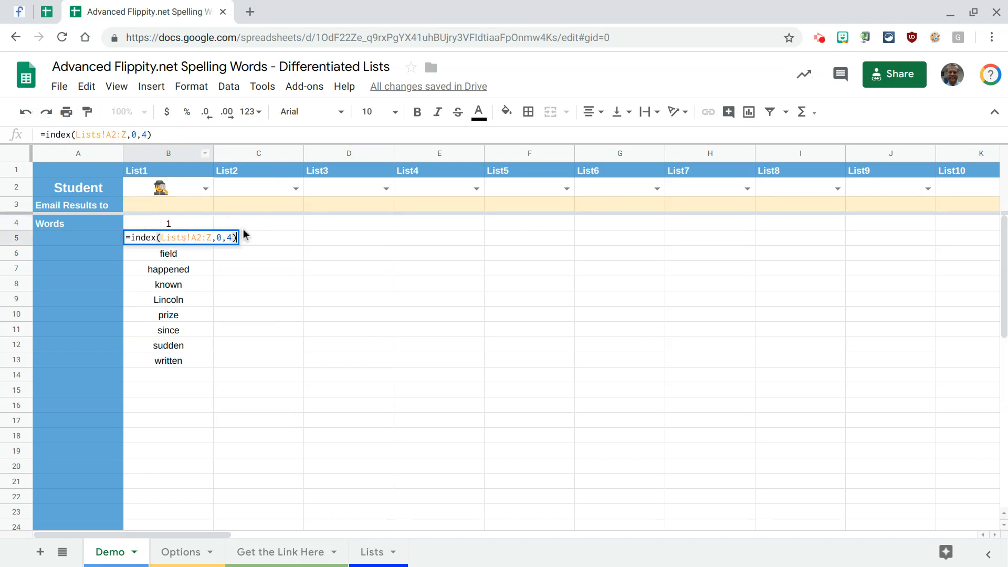
{"action": "left_click", "coordinate": [234, 237]}
{"action": "key", "text": "BackSpace"}
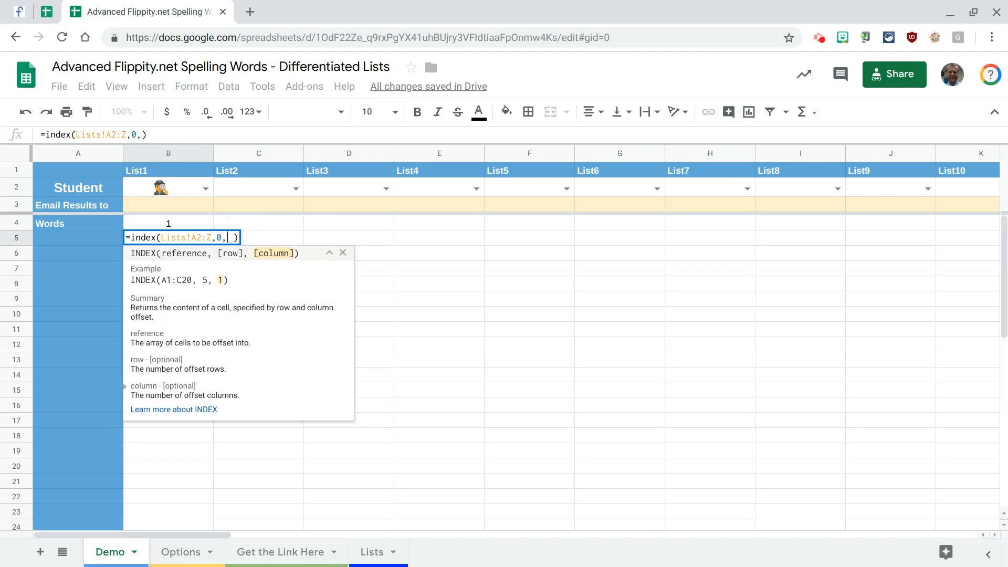
{"action": "key", "text": "ctrl+v"}
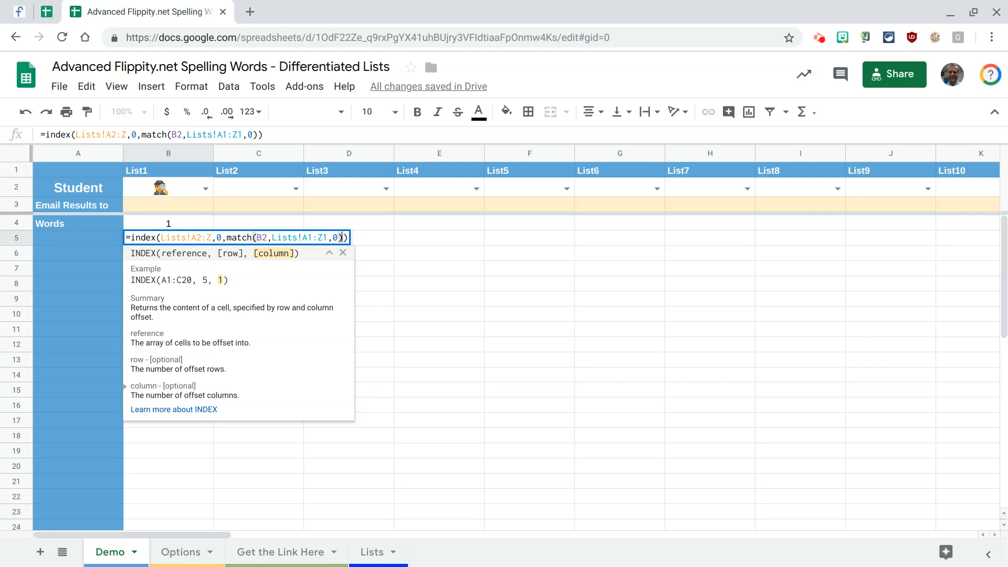
{"action": "key", "text": "Return"}
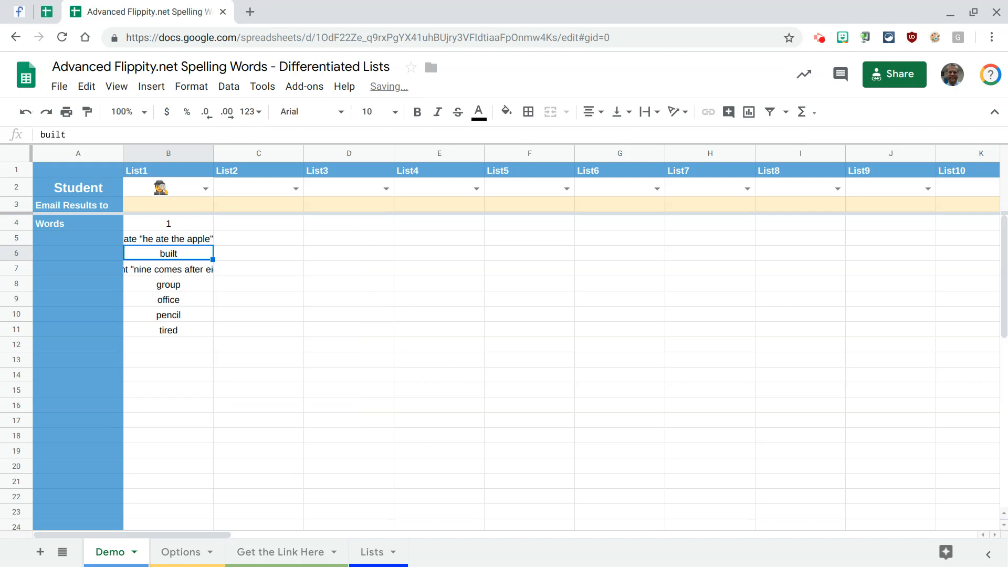
- Copy B5's combined INDEX and MATCH formula into B4, replacing the standalone MATCH formula
{"action": "left_click", "coordinate": [185, 241]}
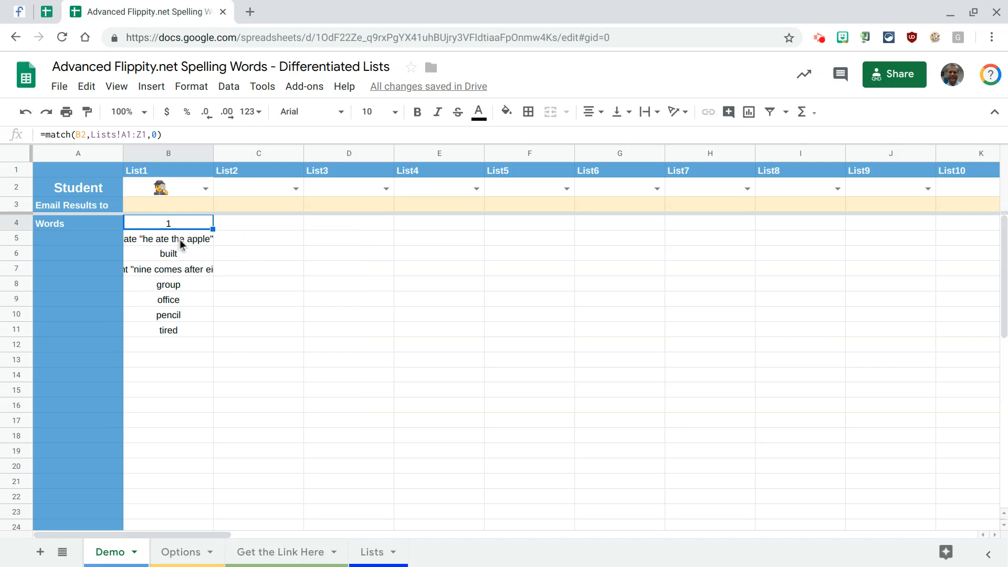
{"action": "key", "text": "ctrl+c"}
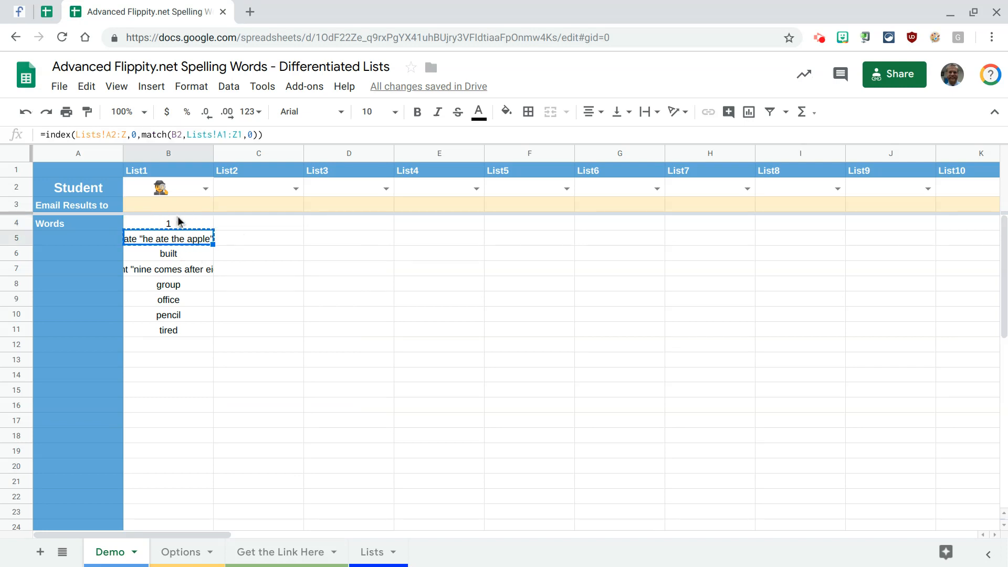
{"action": "left_click", "coordinate": [178, 216]}
{"action": "key", "text": "ctrl+v"}
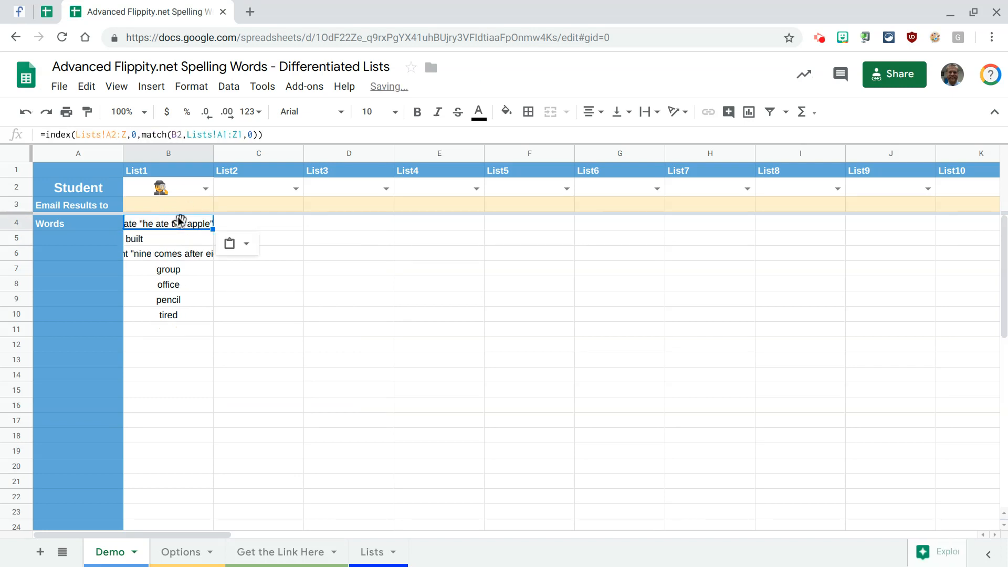
{"action": "key", "text": "Return"}
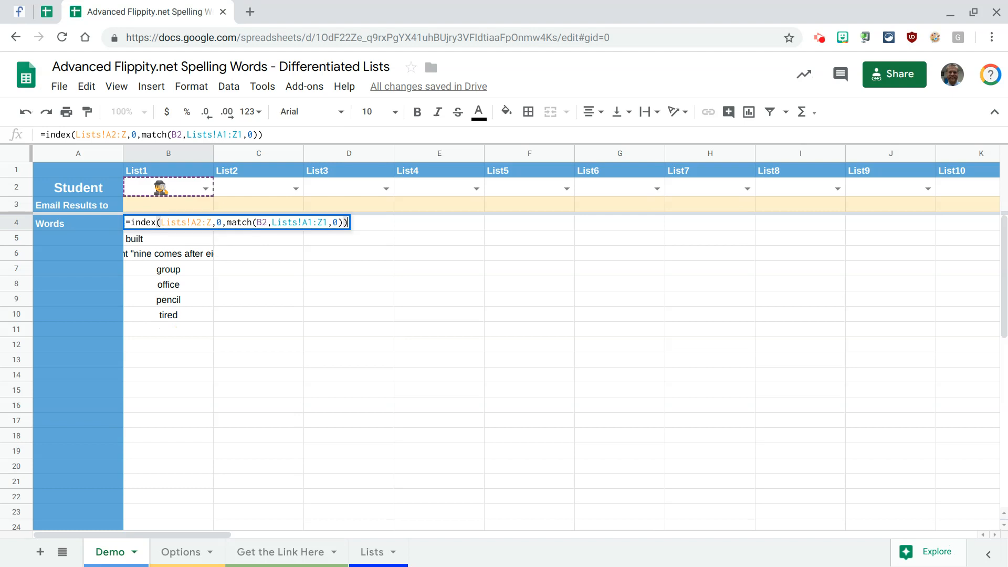
{"action": "key", "text": "Return"}
{"action": "key", "text": "Down"}
{"action": "key", "text": "Up"}
{"action": "key", "text": "Up"}
{"action": "key", "text": "ctrl+shift+Down"}
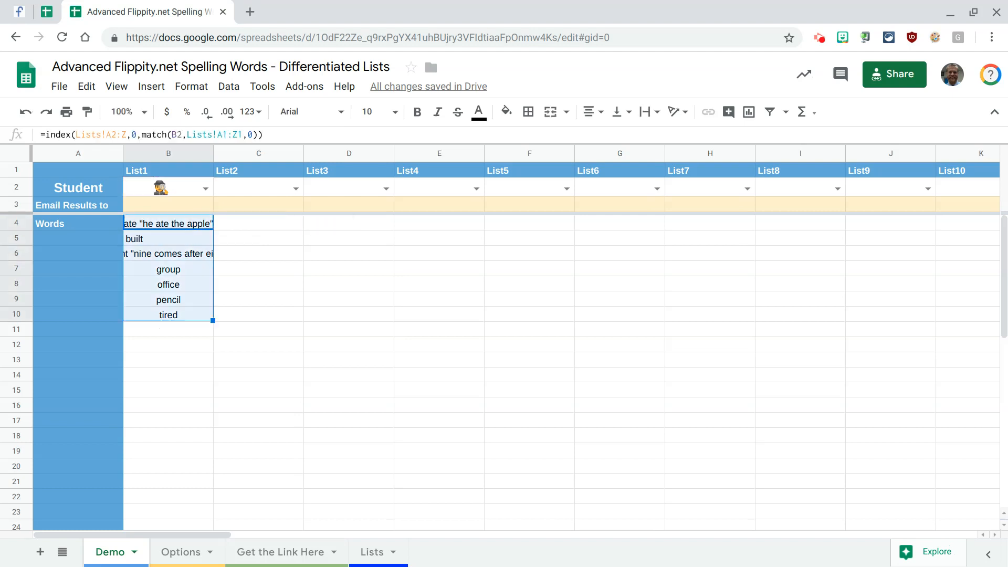
{"action": "key", "text": "ctrl+shift+Up"}
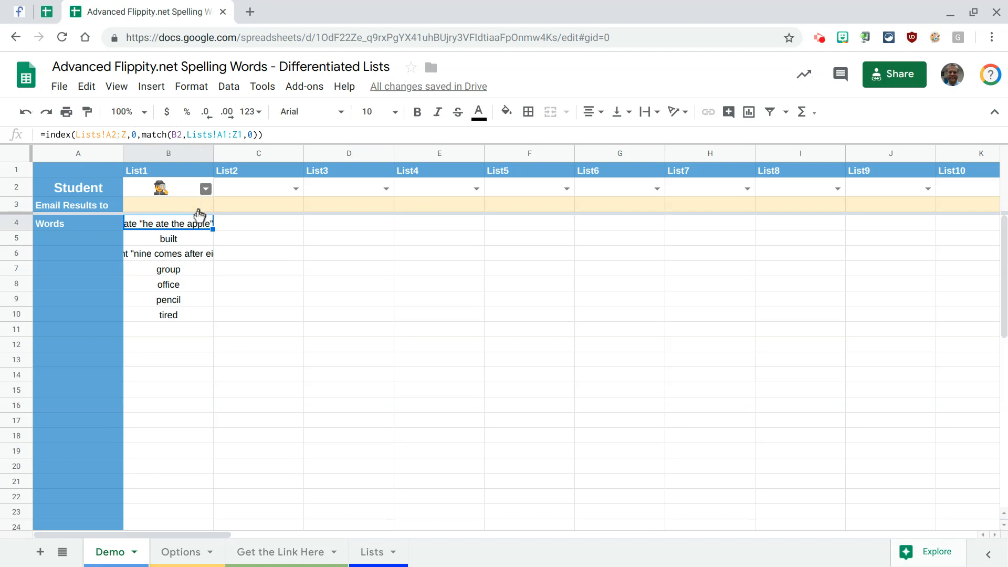
- Test List1's emoji dropdown by choosing the eggplant, and switch it back to the detective
{"action": "left_click", "coordinate": [205, 190]}
{"action": "left_click", "coordinate": [174, 264]}
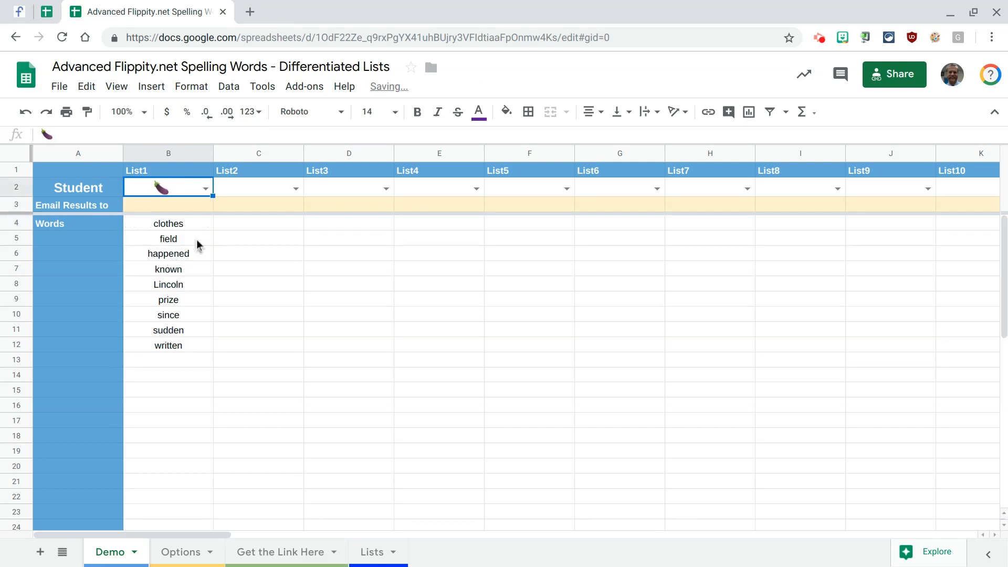
{"action": "left_click", "coordinate": [205, 190]}
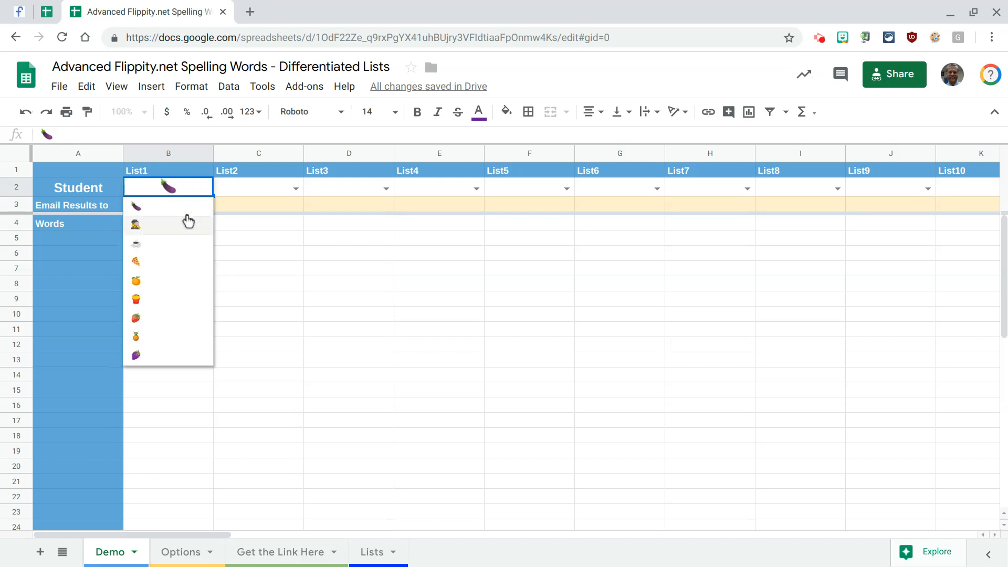
{"action": "left_click", "coordinate": [188, 221]}
{"action": "left_click", "coordinate": [186, 229]}
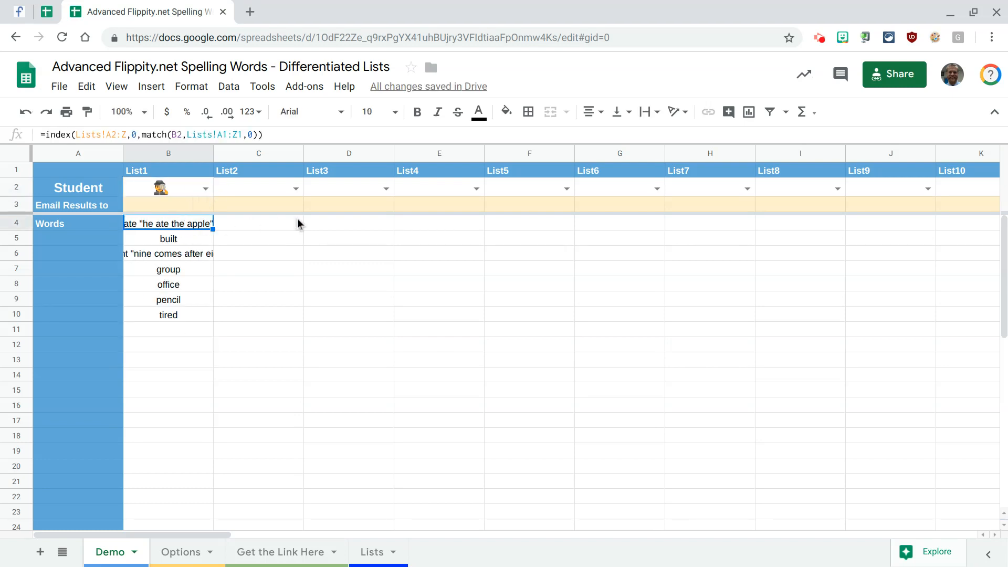
- Assign the coffee cup emoji to List2, the pizza to List3 and the eggplant to List4 in the Student row
{"action": "left_click", "coordinate": [295, 189]}
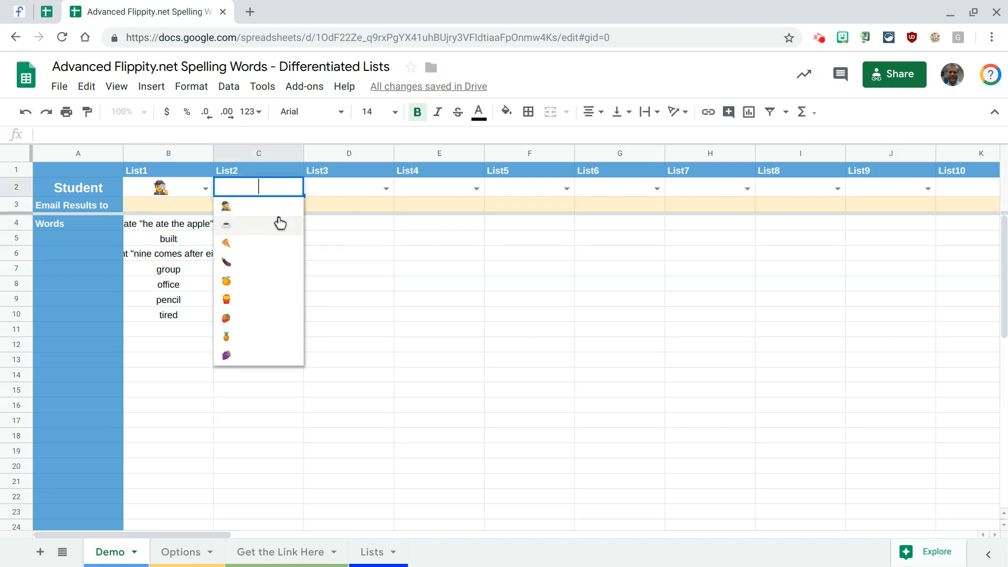
{"action": "left_click", "coordinate": [279, 224]}
{"action": "left_click", "coordinate": [385, 189]}
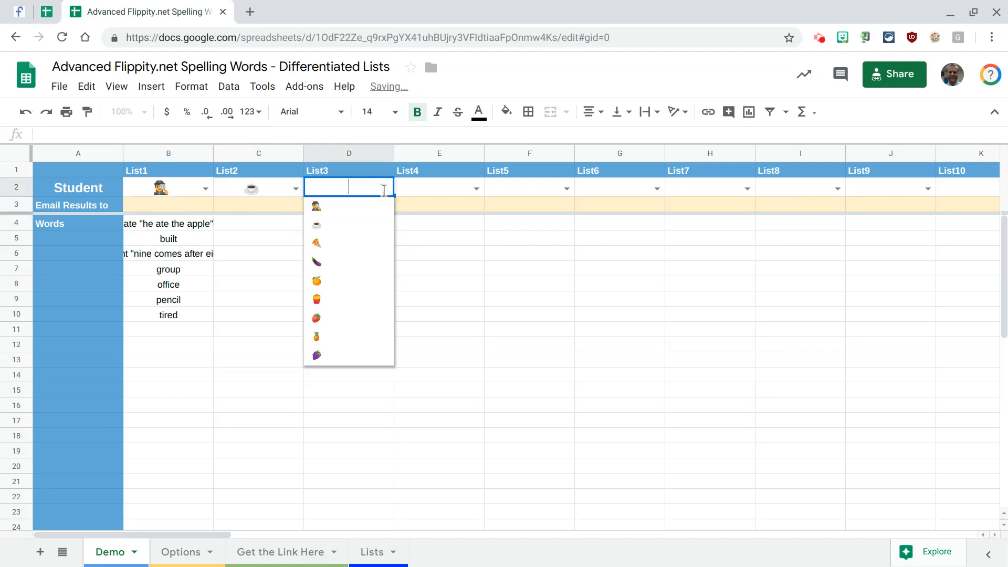
{"action": "left_click", "coordinate": [364, 242]}
{"action": "left_click", "coordinate": [476, 189]}
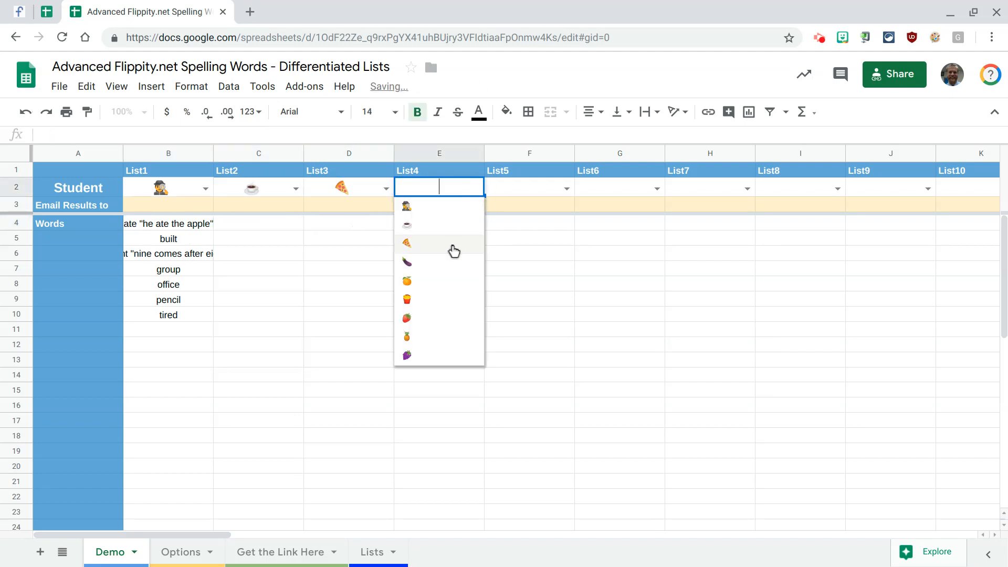
{"action": "left_click", "coordinate": [448, 266]}
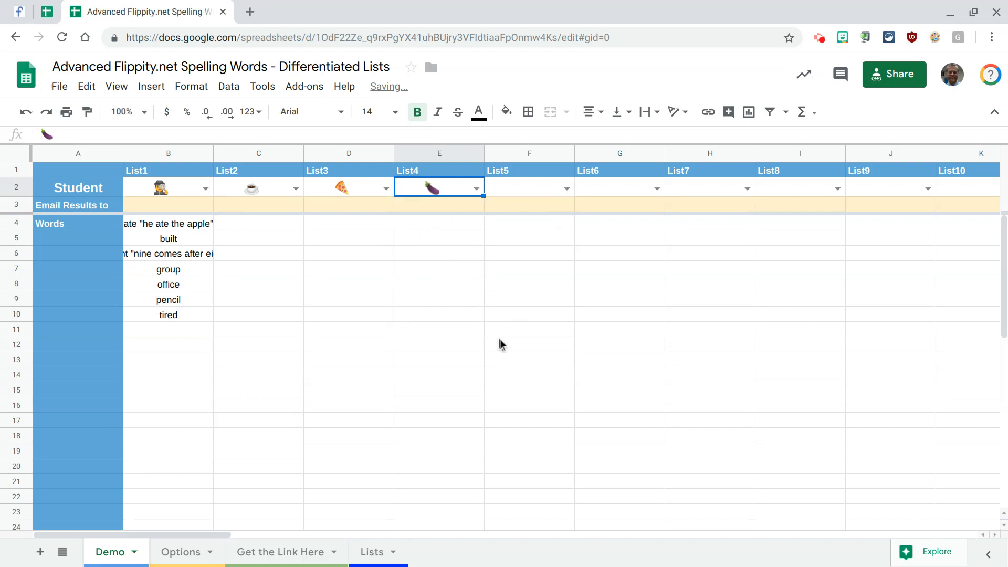
- Make the INDEX reference in B4's formula absolute as Lists!$A$2:$Z
{"action": "left_click", "coordinate": [167, 224]}
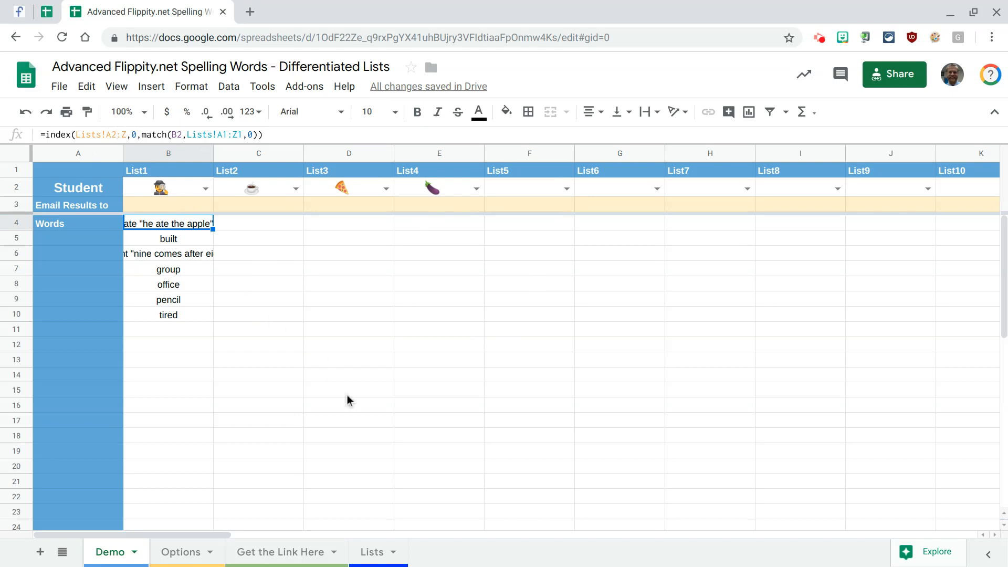
{"action": "left_click", "coordinate": [108, 136]}
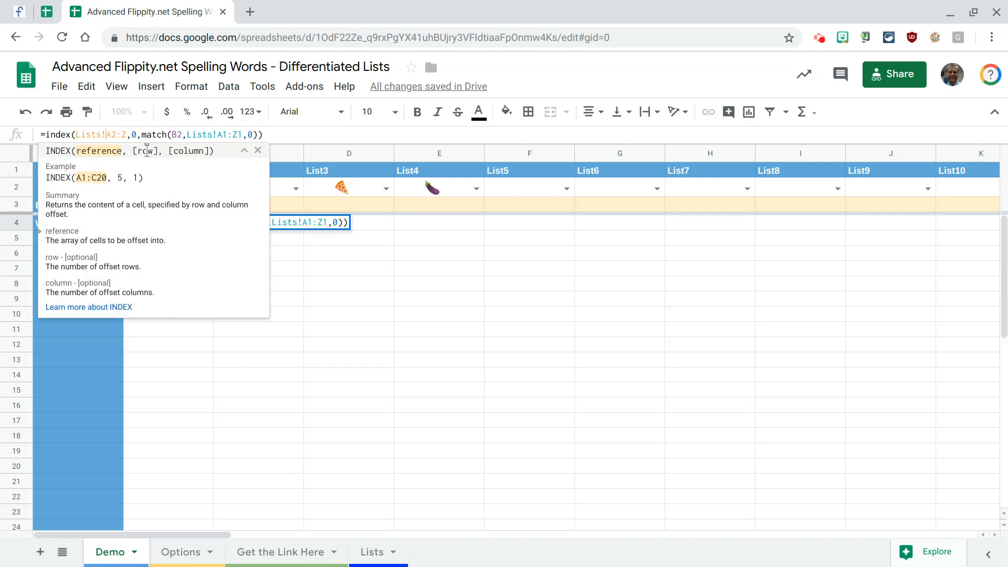
{"action": "type", "text": "$A$2:"}
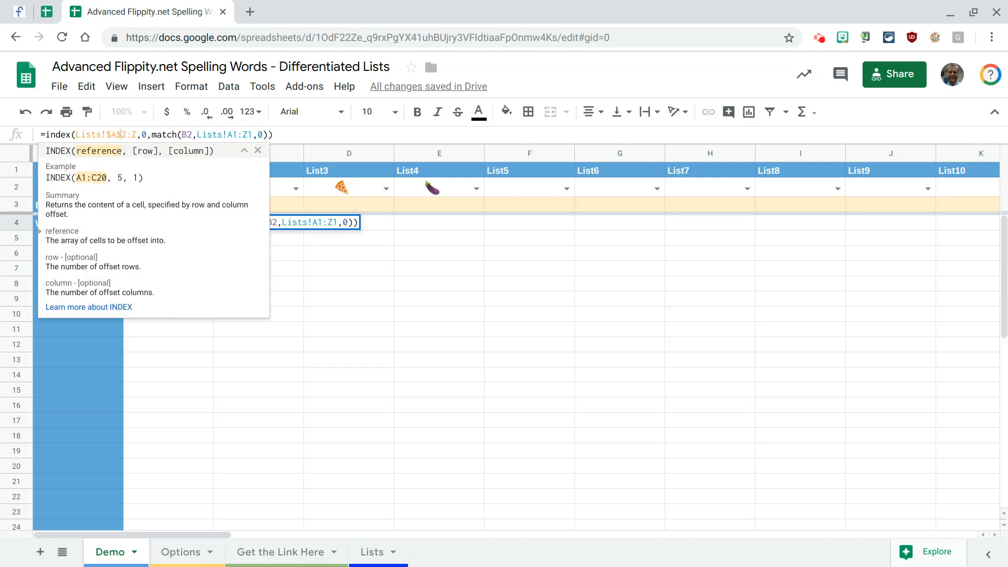
{"action": "type", "text": "$"}
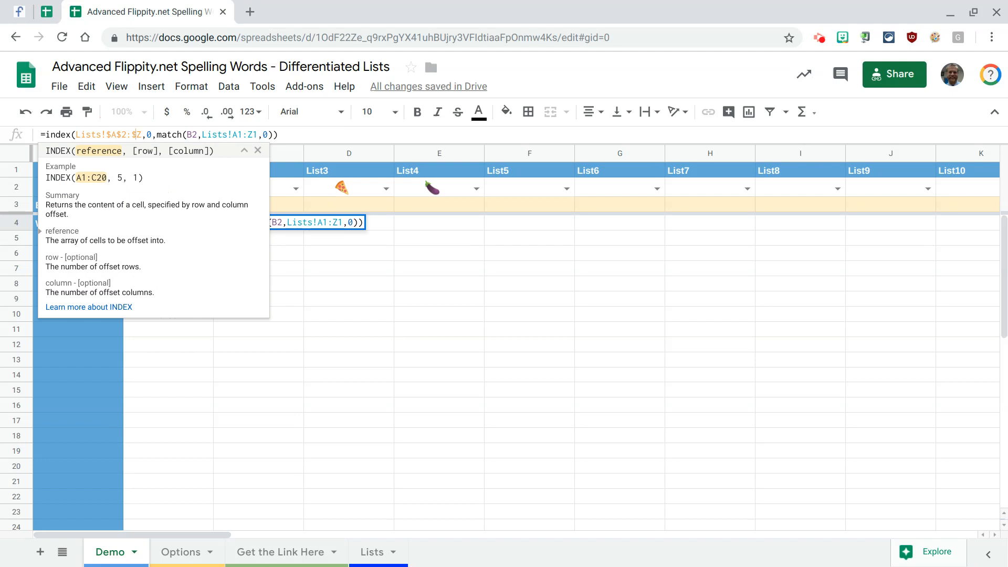
- Make the MATCH range in B4's formula absolute as Lists!$A$1:$Z$1, keeping the B2 search key relative
{"action": "key", "text": "Right"}
{"action": "key", "text": "Right"}
{"action": "key", "text": "Right"}
{"action": "key", "text": "Right"}
{"action": "key", "text": "Right"}
{"action": "key", "text": "Right"}
{"action": "key", "text": "Right"}
{"action": "key", "text": "Right"}
{"action": "key", "text": "Right"}
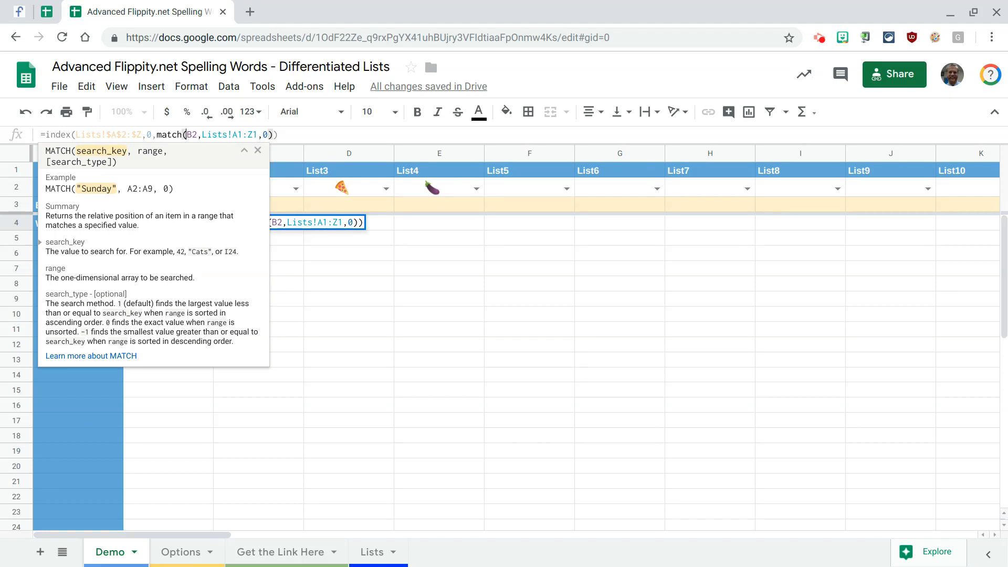
{"action": "key", "text": "Right"}
{"action": "key", "text": "Right"}
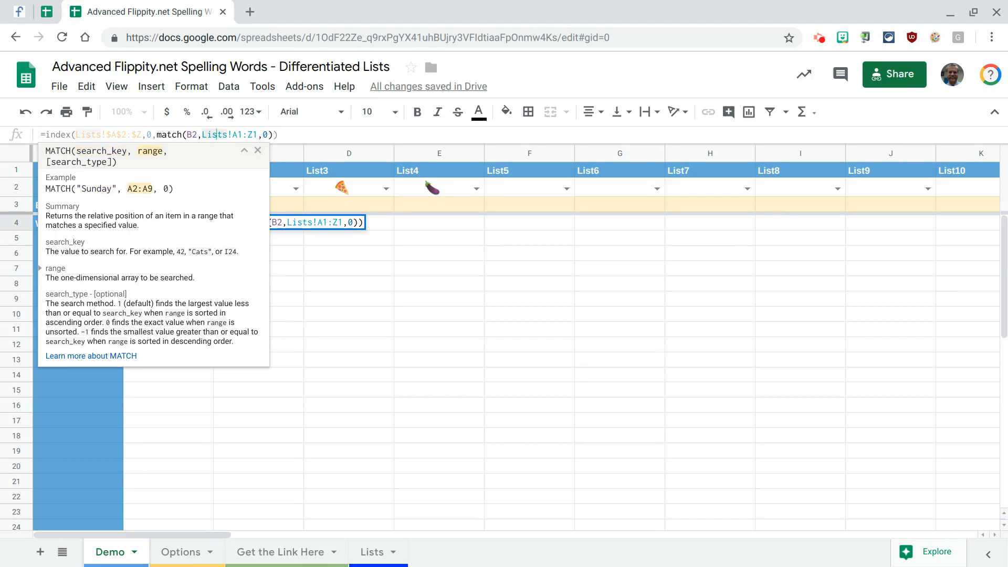
{"action": "key", "text": "Right"}
{"action": "key", "text": "Right"}
{"action": "type", "text": "$"}
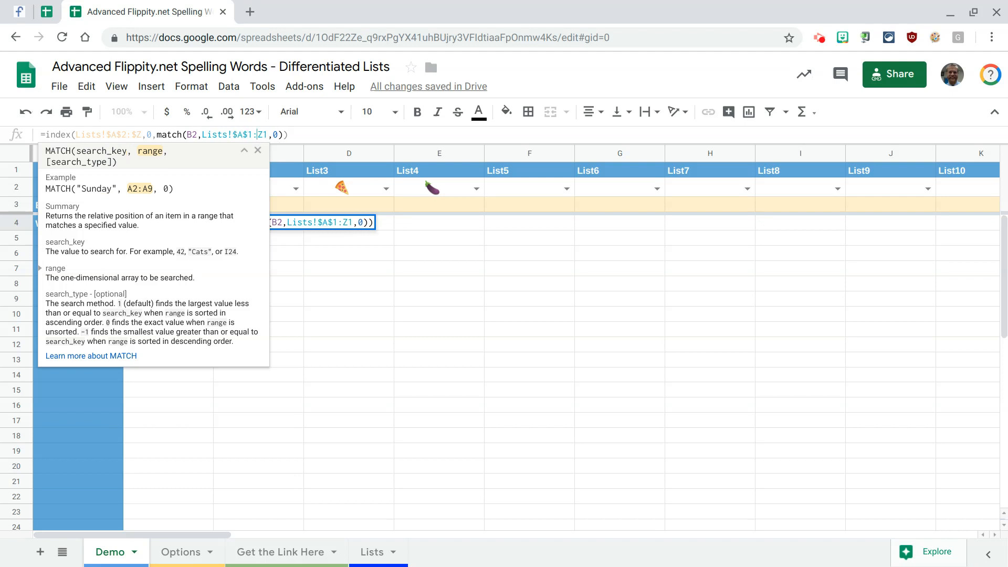
{"action": "type", "text": "$"}
{"action": "key", "text": "Right"}
{"action": "type", "text": "$"}
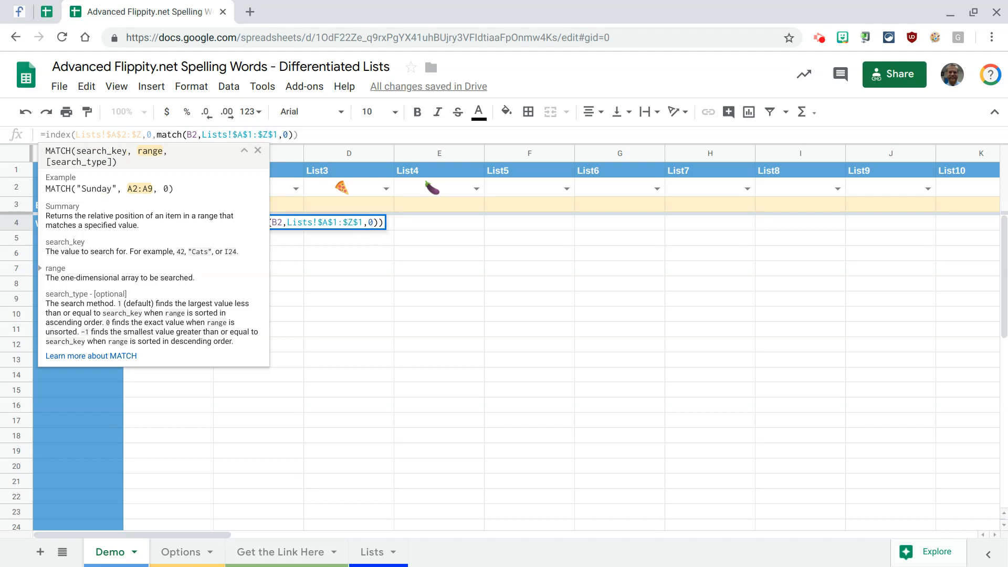
{"action": "key", "text": "Return"}
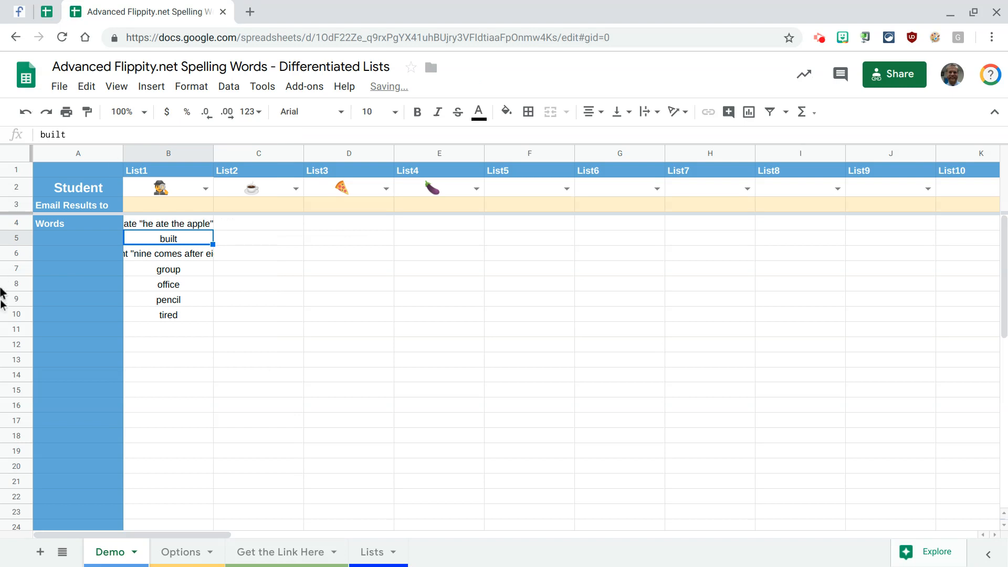
- Fill B4's formula across row 4 through the List5 column, cell F4
{"action": "left_click", "coordinate": [205, 226]}
{"action": "left_click_drag", "start_coordinate": [214, 230], "coordinate": [463, 220]}
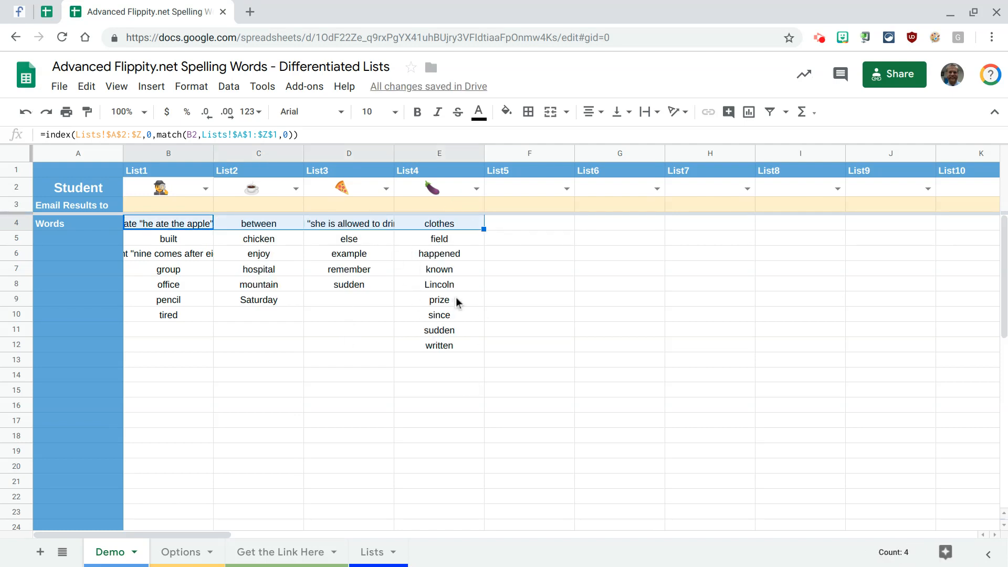
{"action": "left_click_drag", "start_coordinate": [484, 231], "coordinate": [557, 226]}
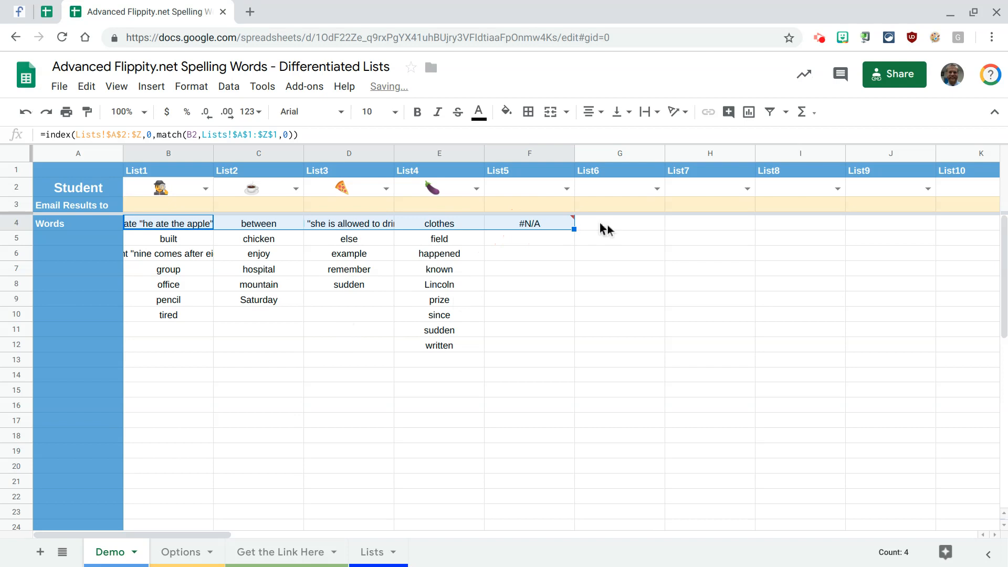
- Assign the french fries emoji to List5 in the Student row
{"action": "left_click", "coordinate": [569, 189]}
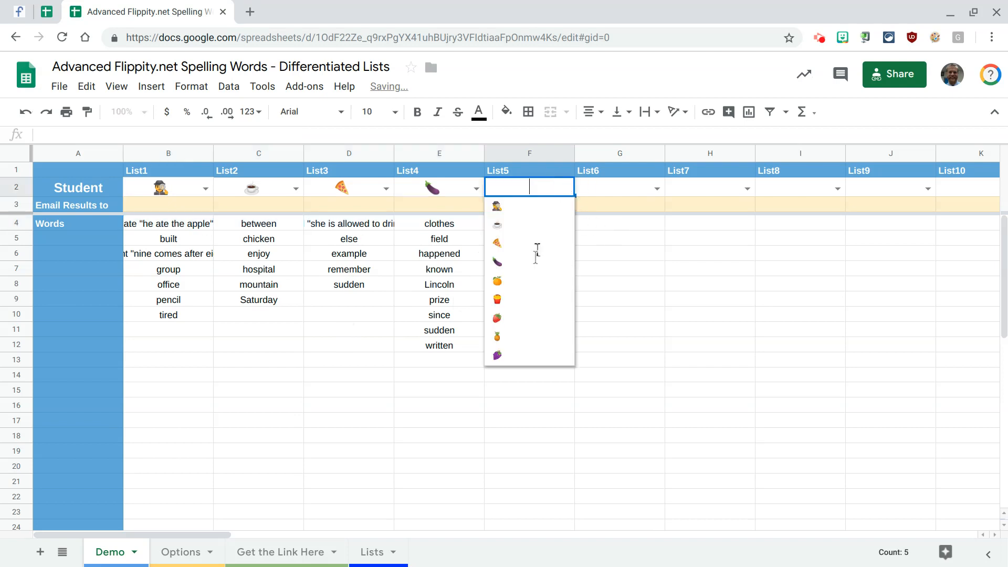
{"action": "left_click", "coordinate": [522, 303]}
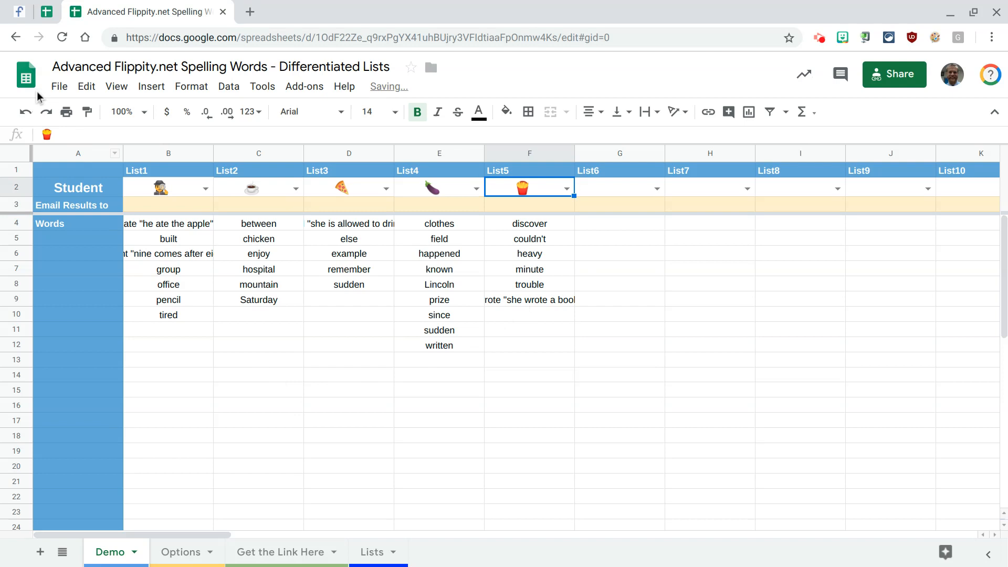
- Check the spreadsheet's Publish to the web settings and open the Flippity Spelling Words link from the Get the Link Here sheet
{"action": "left_click", "coordinate": [60, 88]}
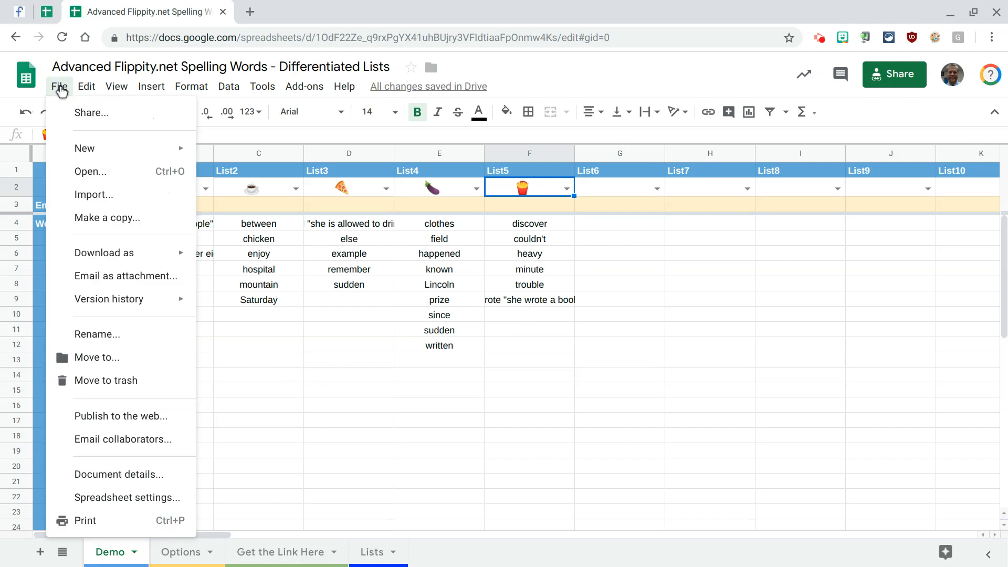
{"action": "left_click", "coordinate": [82, 415]}
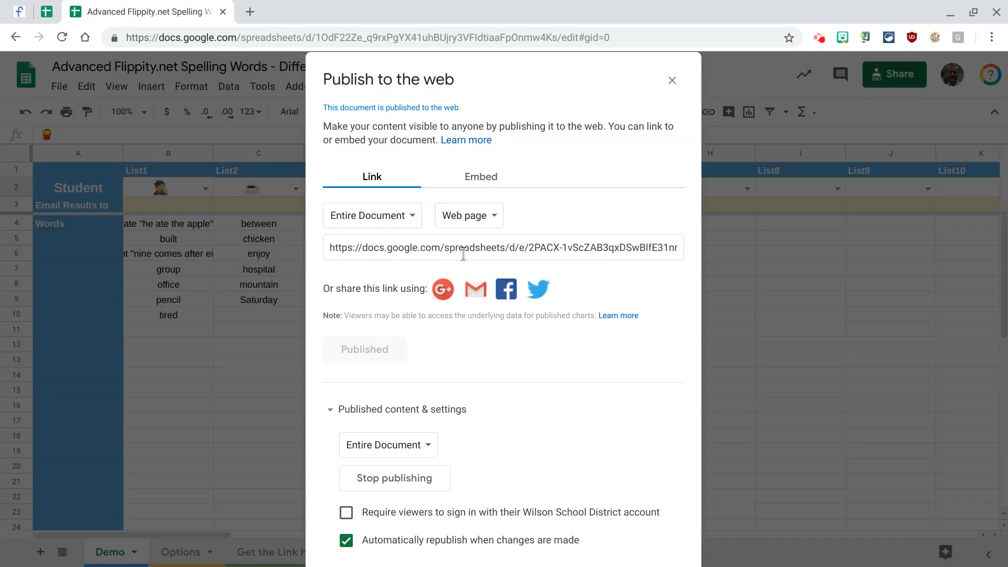
{"action": "left_click", "coordinate": [672, 81]}
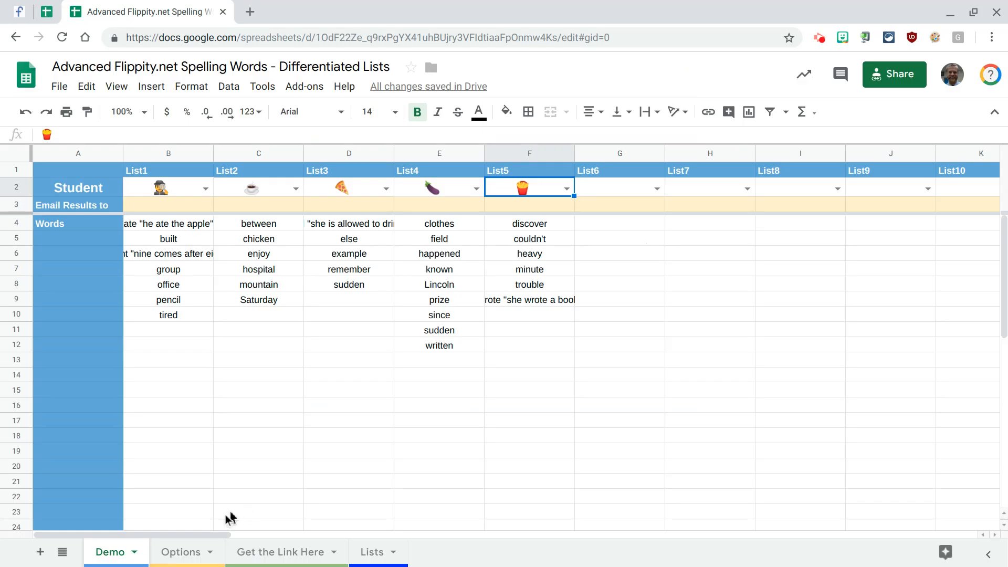
{"action": "left_click", "coordinate": [260, 551]}
{"action": "left_click", "coordinate": [195, 194]}
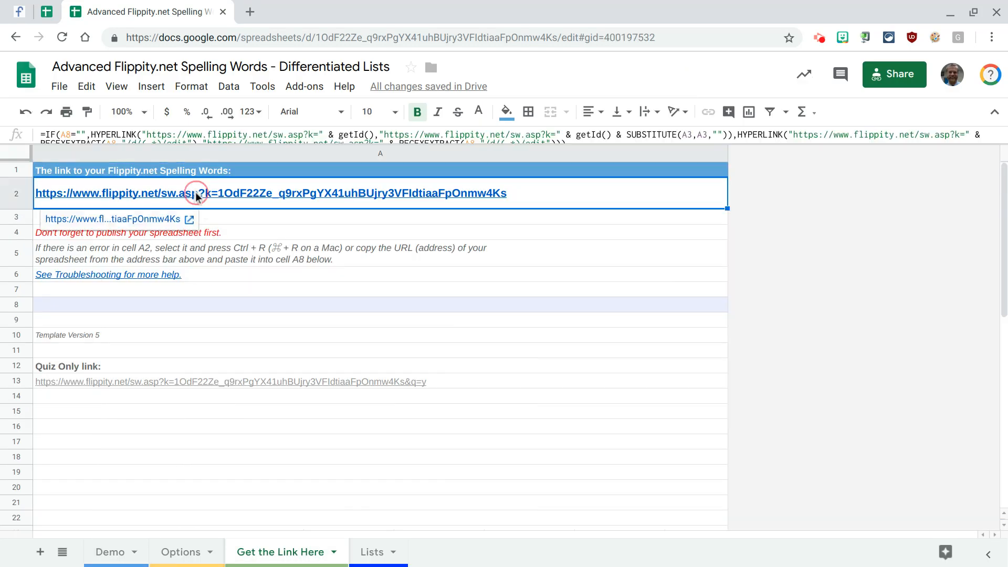
{"action": "left_click", "coordinate": [120, 219]}
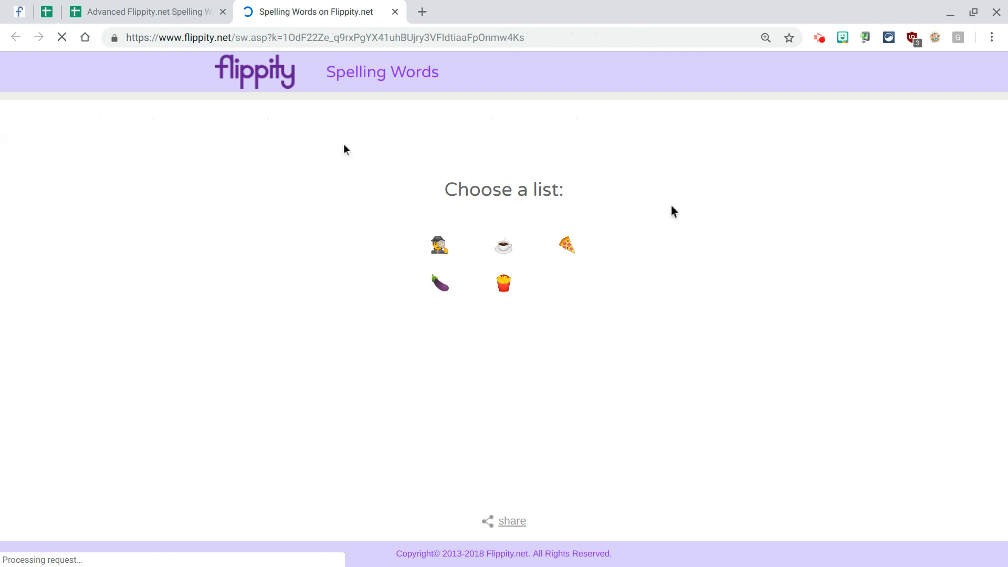
- Back in the Demo sheet, assign the strawberry emoji to List6 and extend F4's word list formula to G4
{"action": "left_click", "coordinate": [166, 6]}
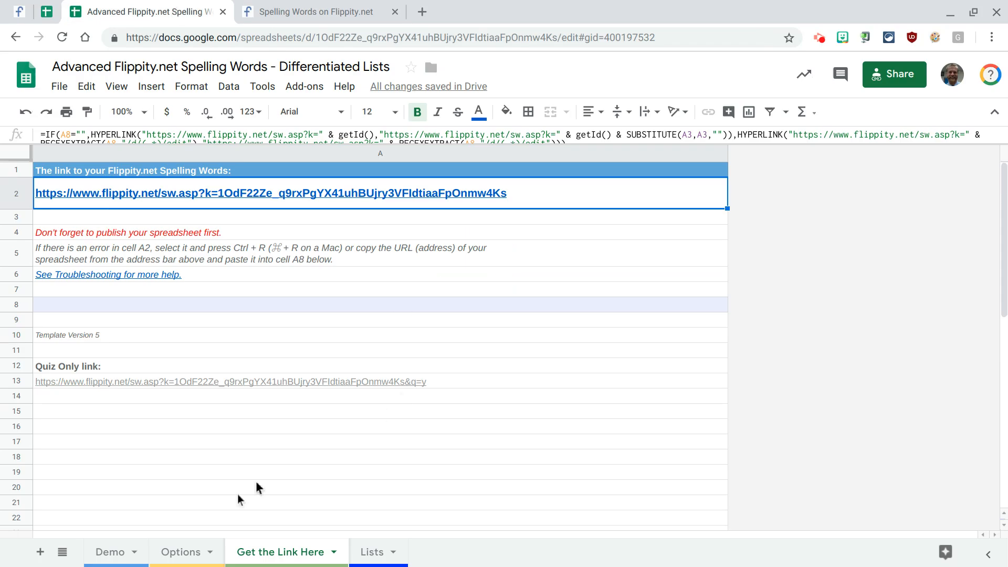
{"action": "left_click", "coordinate": [127, 553]}
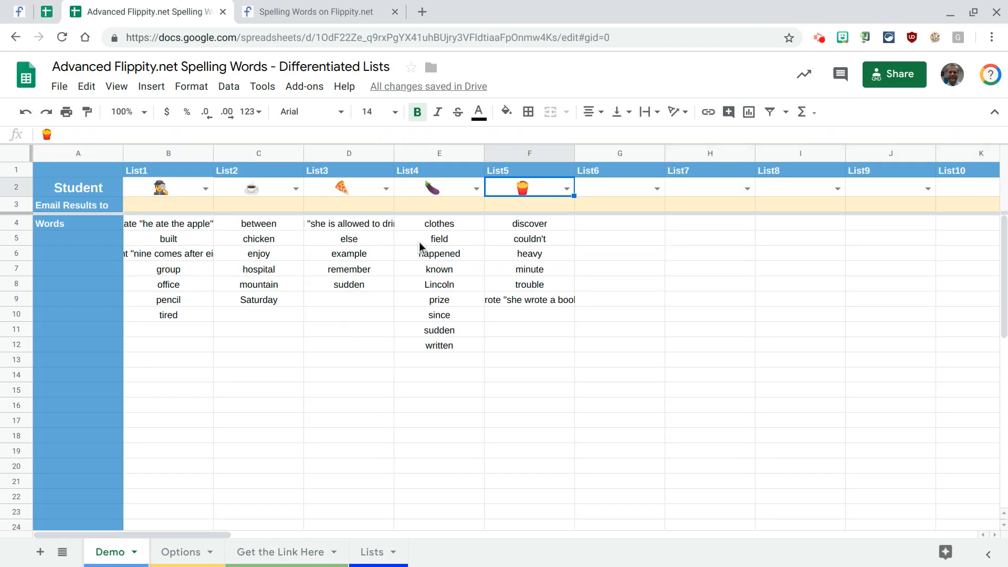
{"action": "left_click", "coordinate": [656, 189]}
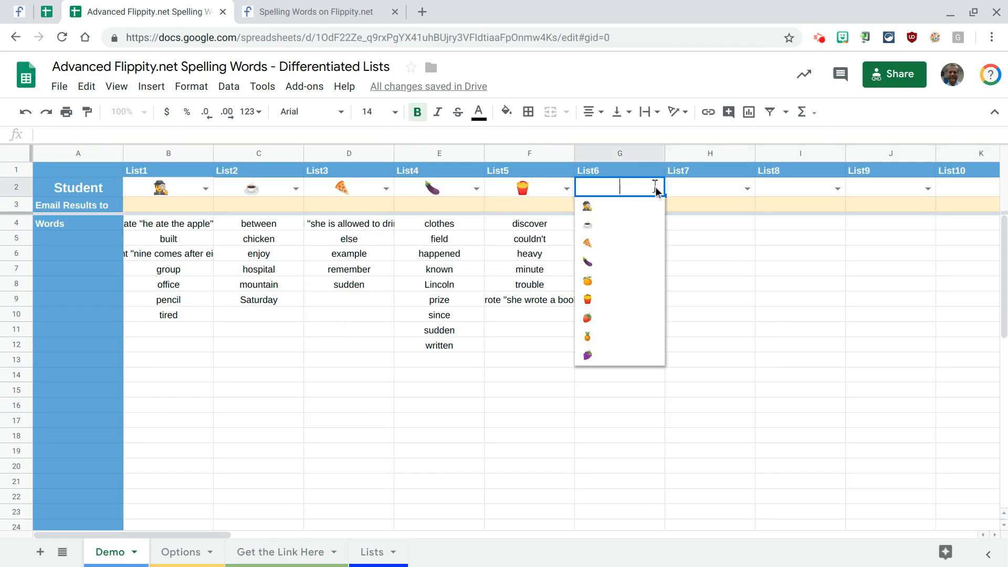
{"action": "left_click", "coordinate": [613, 319]}
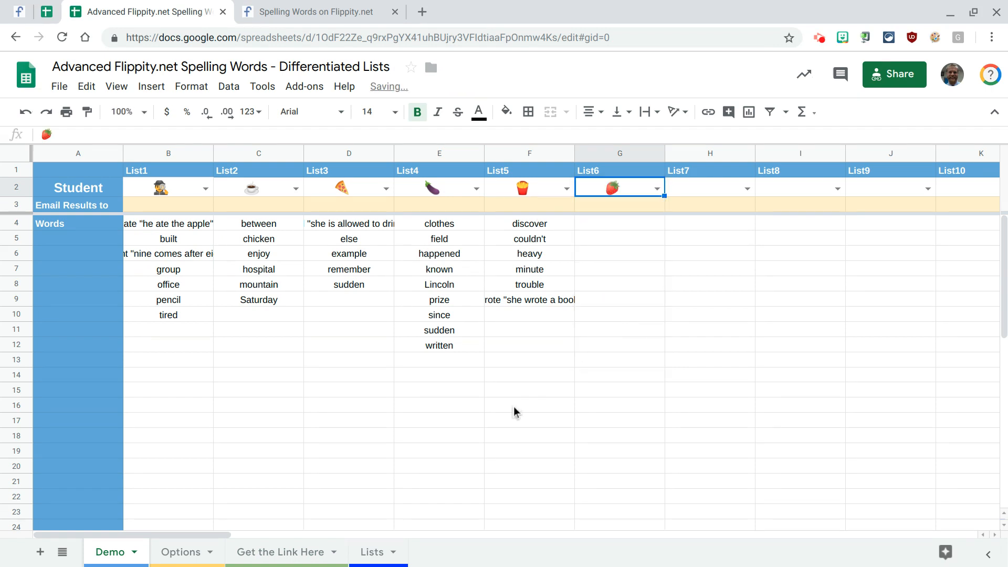
{"action": "left_click", "coordinate": [556, 229]}
{"action": "left_click_drag", "start_coordinate": [575, 229], "coordinate": [647, 228]}
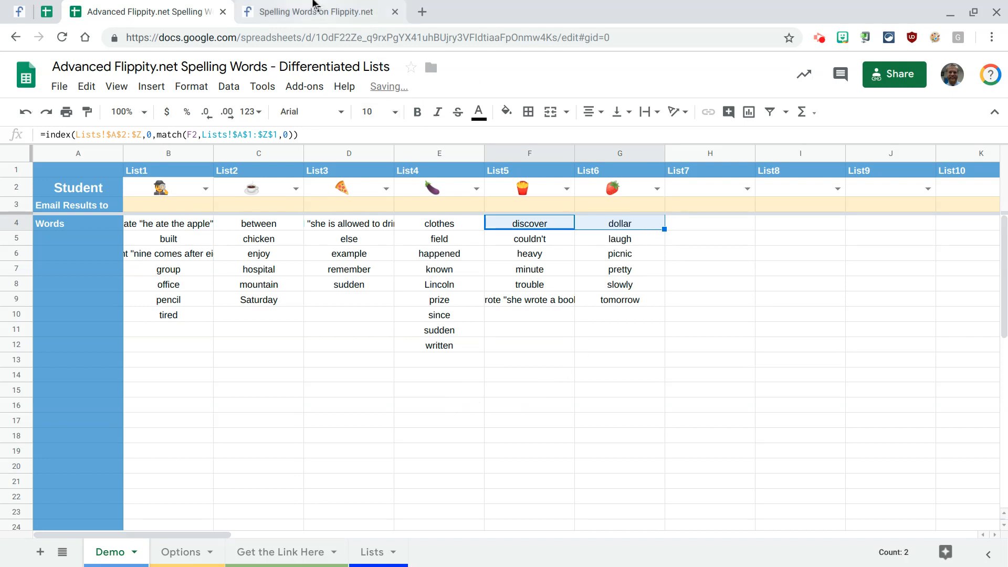
- Look at the Lists sheet, and reload the published Flippity Spelling Words page to check for the added list
{"action": "left_click", "coordinate": [374, 552]}
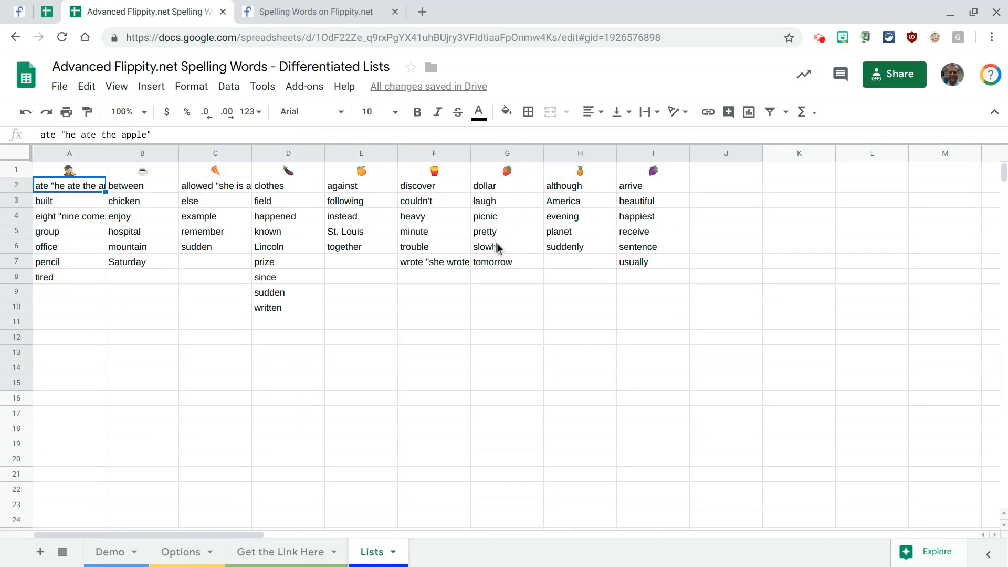
{"action": "left_click", "coordinate": [339, 6]}
{"action": "key", "text": "F5"}
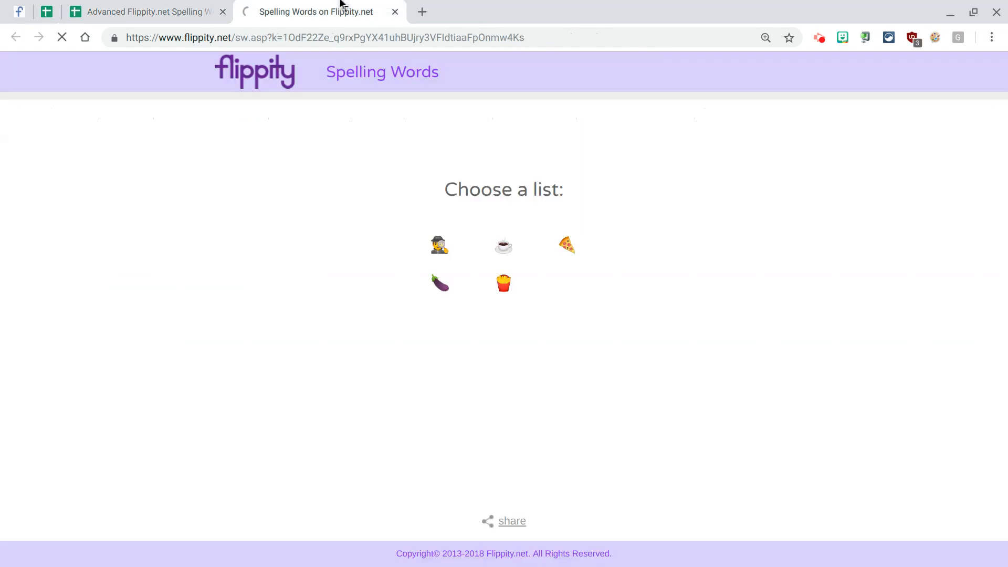